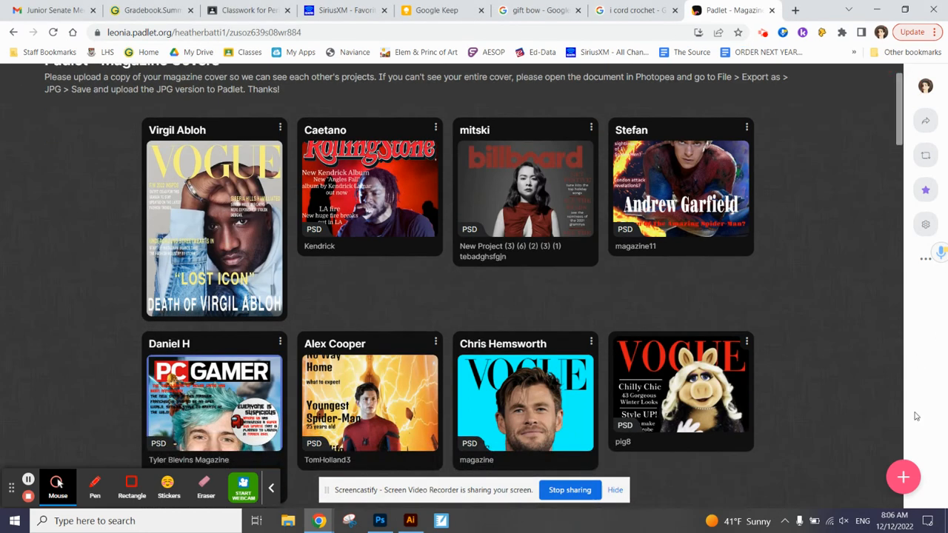
Step: Check the system sound options, then scroll down the Padlet wall to the student covers
click(844, 520)
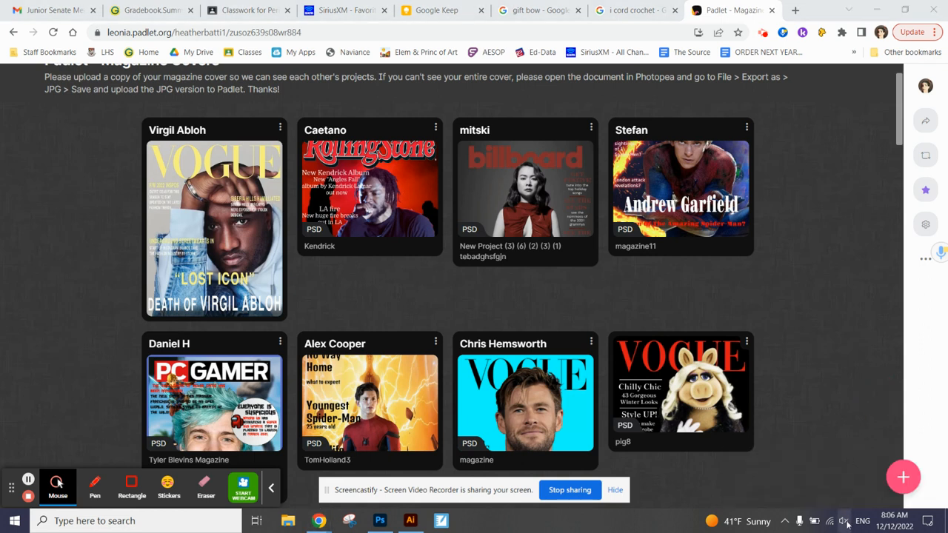
right_click(844, 521)
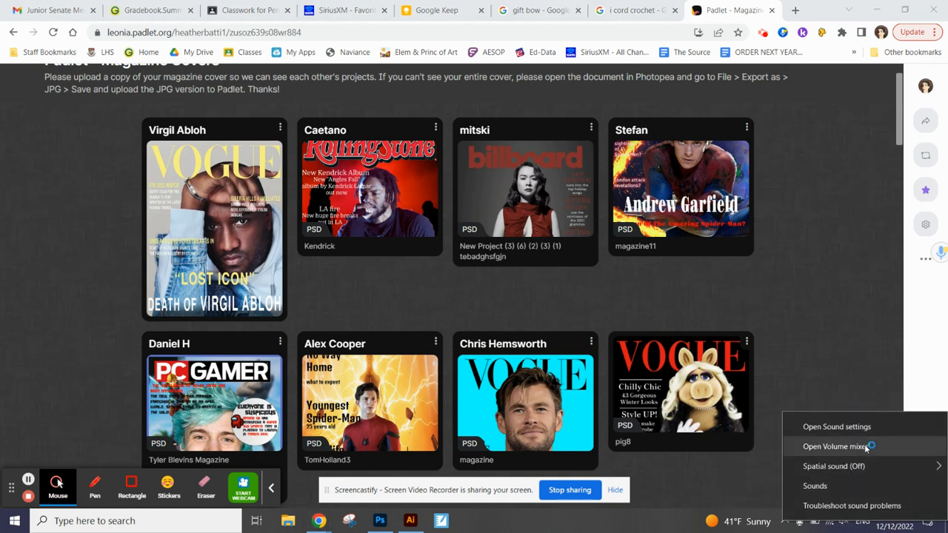
click(864, 397)
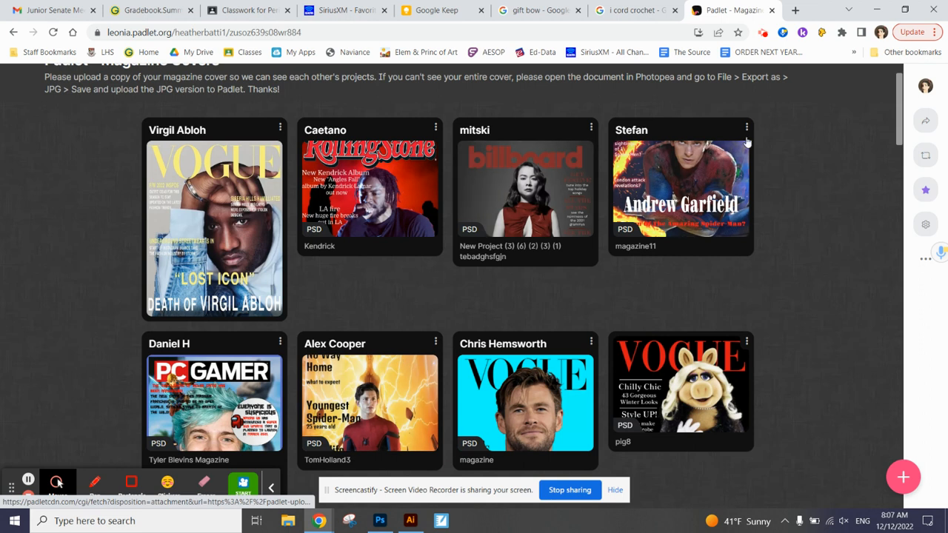
click(901, 111)
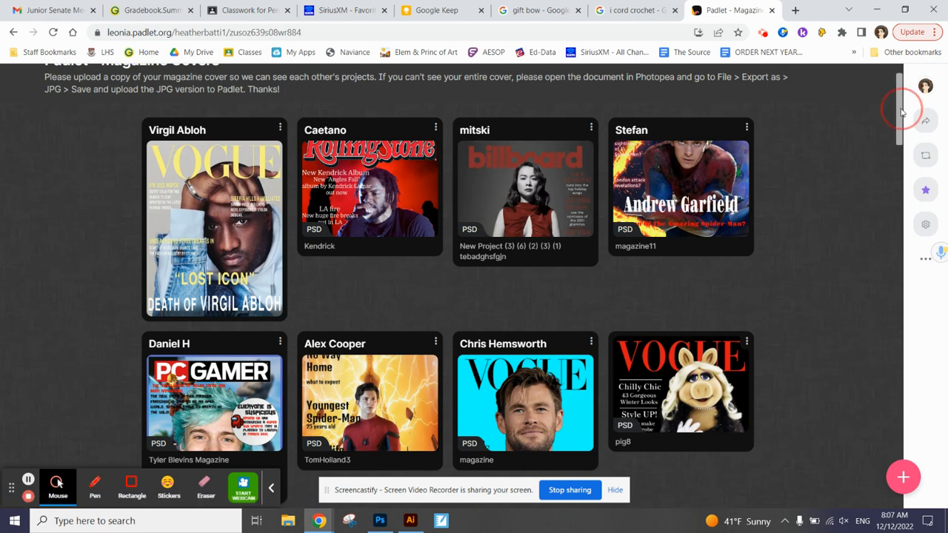
drag(902, 111, 902, 115)
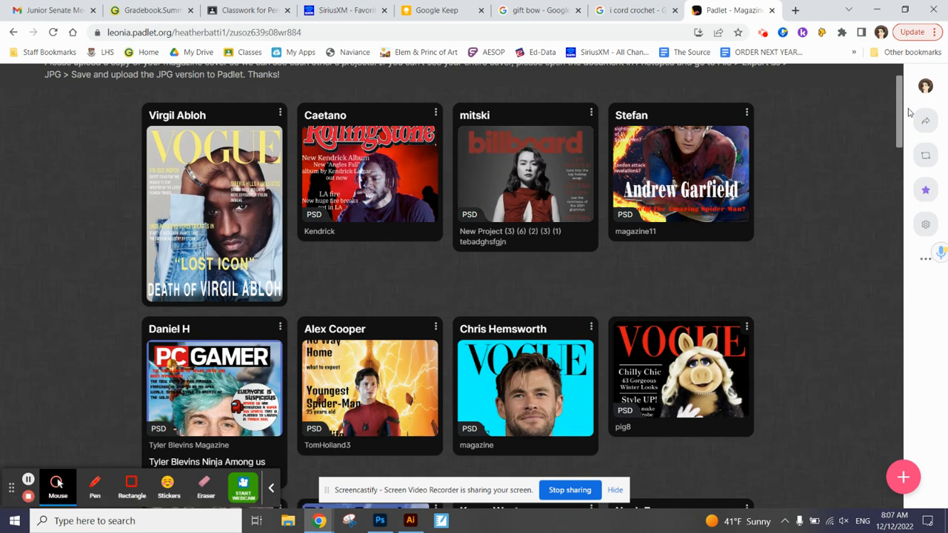
drag(899, 103, 894, 151)
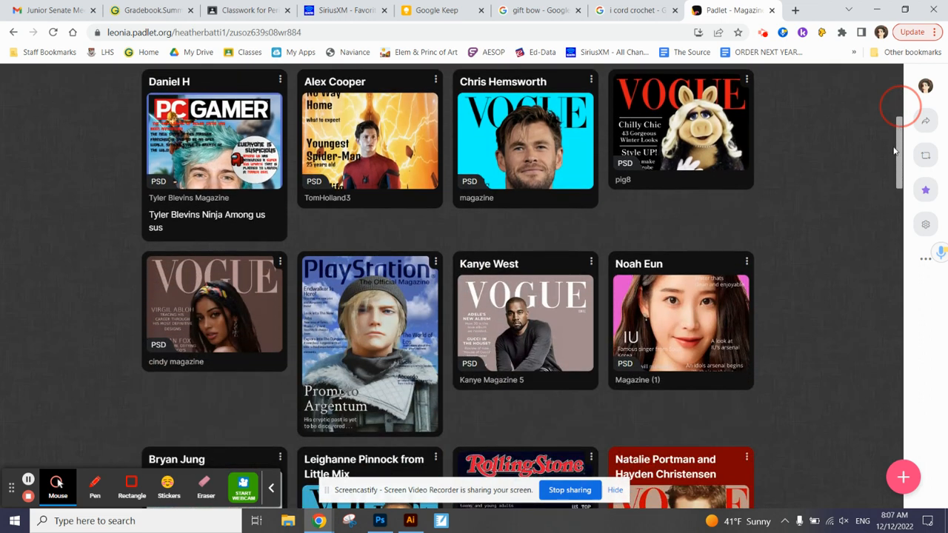
drag(895, 151, 890, 189)
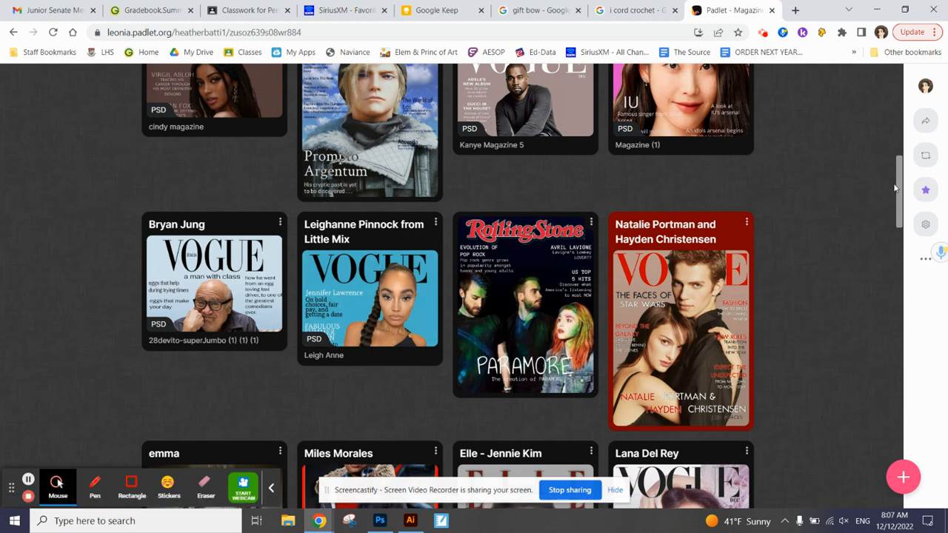
mouse_move(900, 194)
mouse_down()
mouse_move(902, 158)
mouse_move(892, 195)
mouse_up()
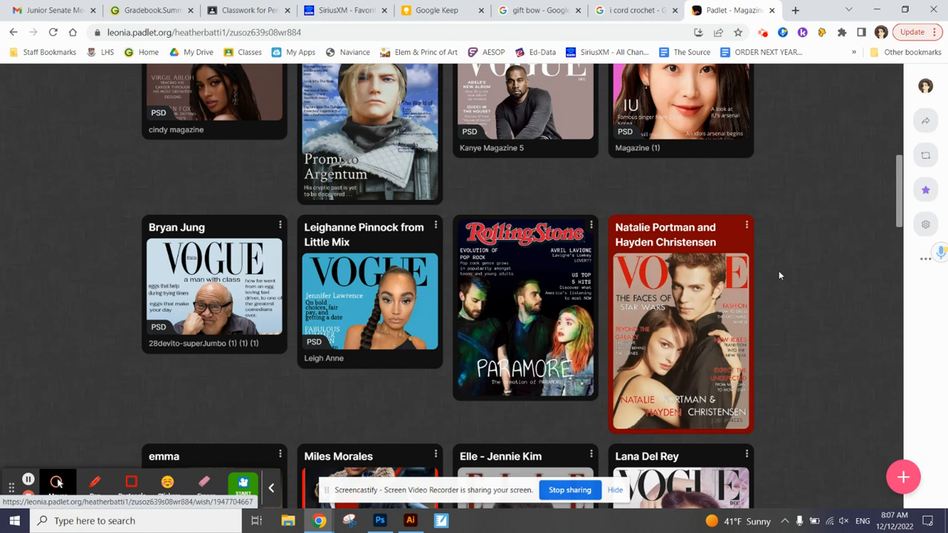
drag(900, 170, 898, 231)
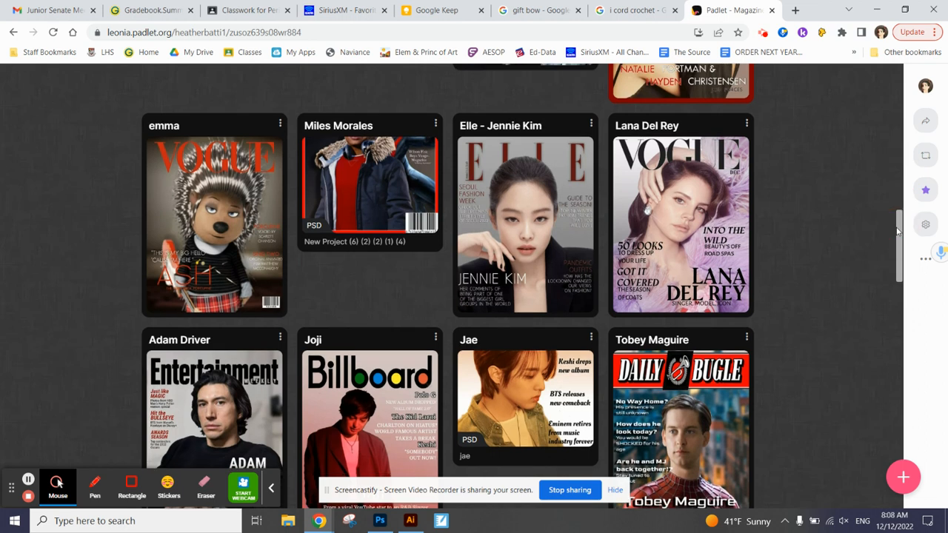
drag(898, 232, 899, 238)
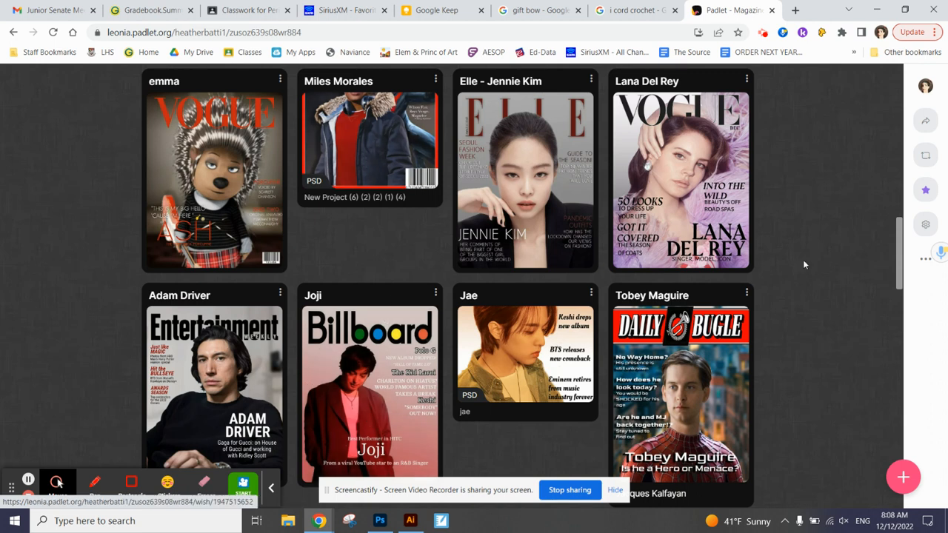
drag(902, 263, 902, 270)
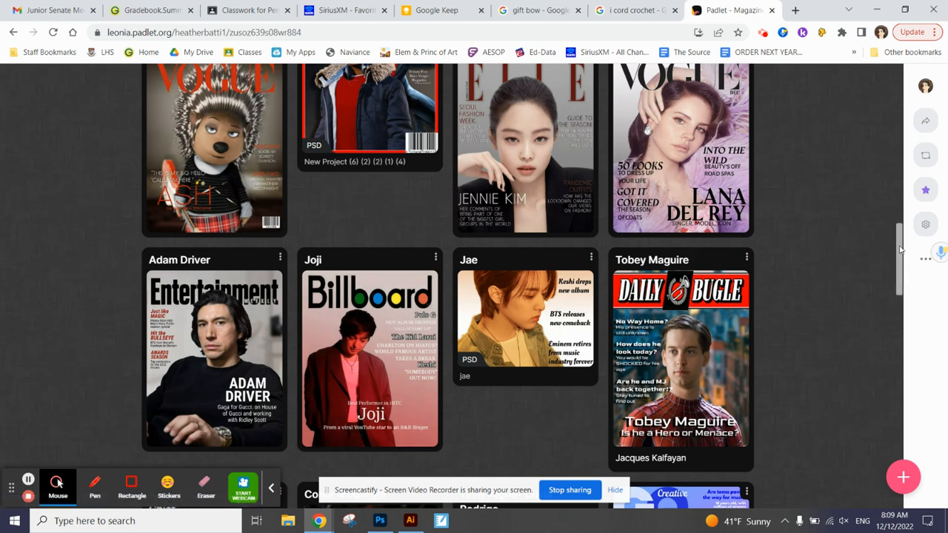
drag(899, 249, 900, 239)
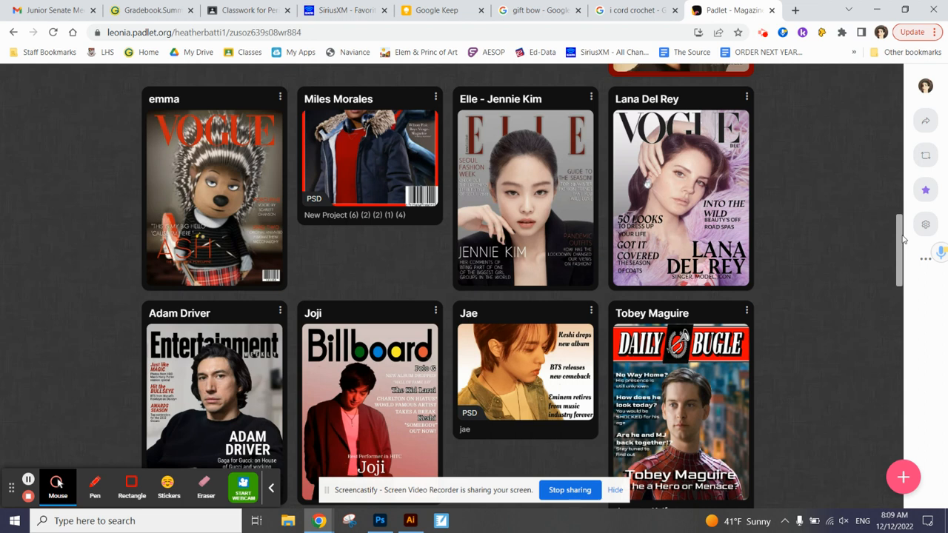
drag(901, 238, 900, 259)
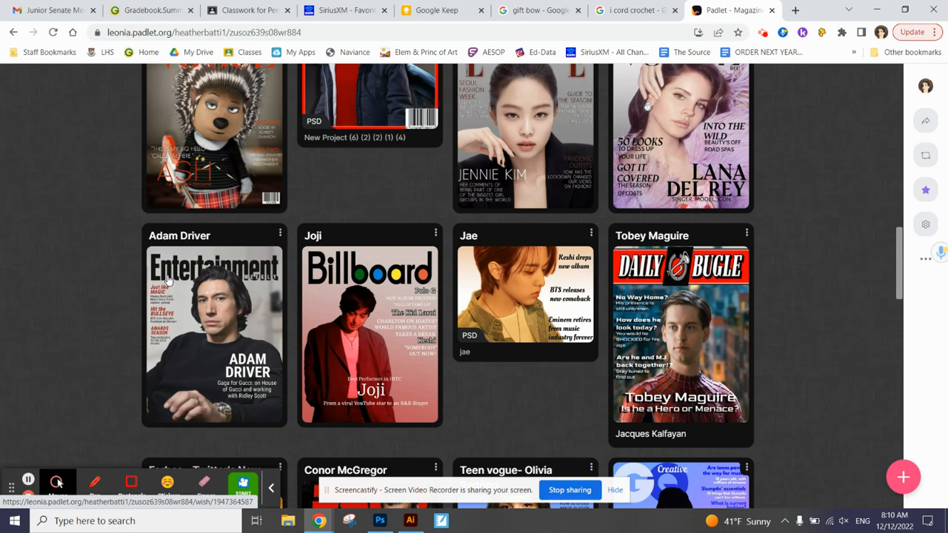
Step: From the class Stream, open the Magazine Cover assignment and view its instructions
click(794, 9)
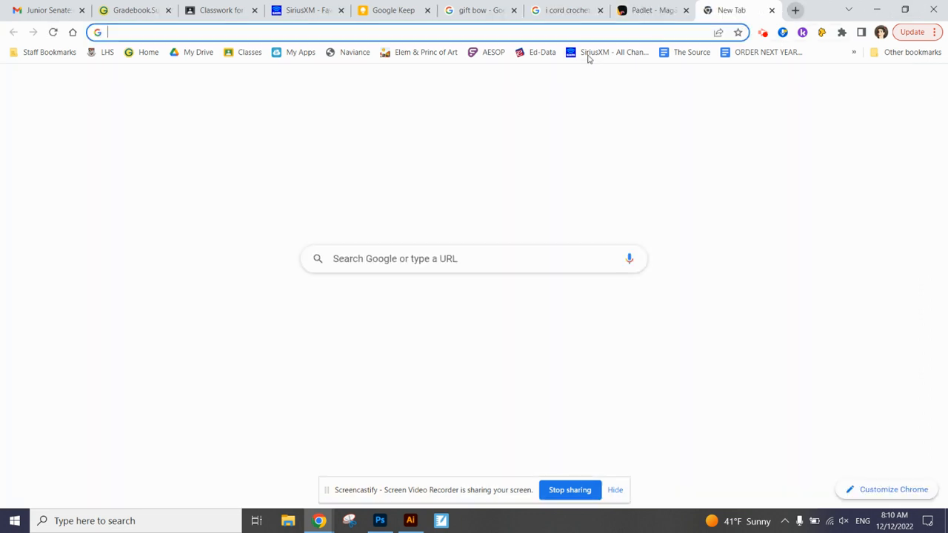
text(masthead)
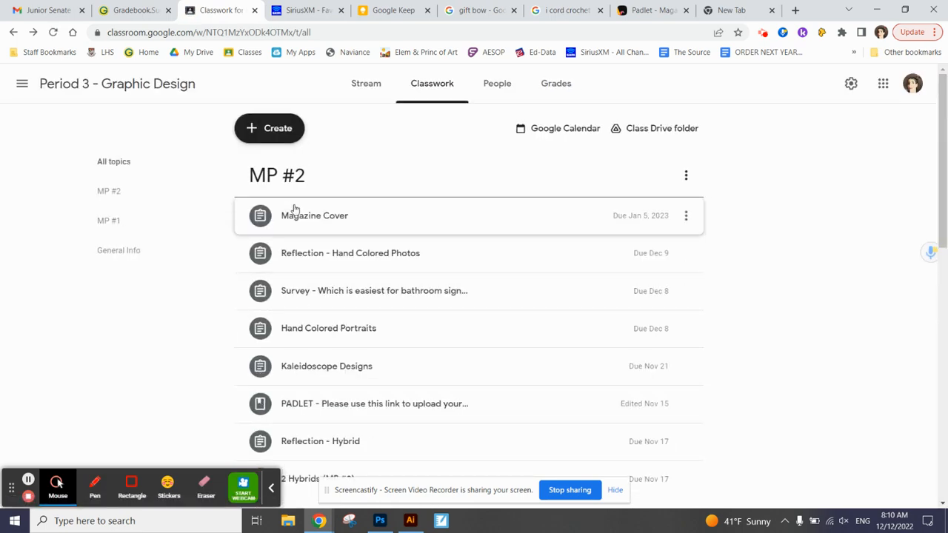
click(366, 83)
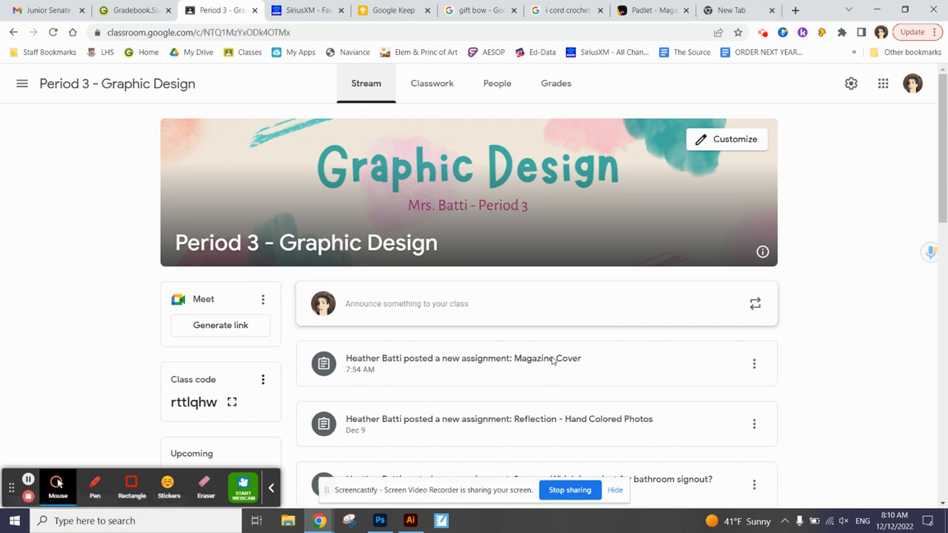
click(465, 371)
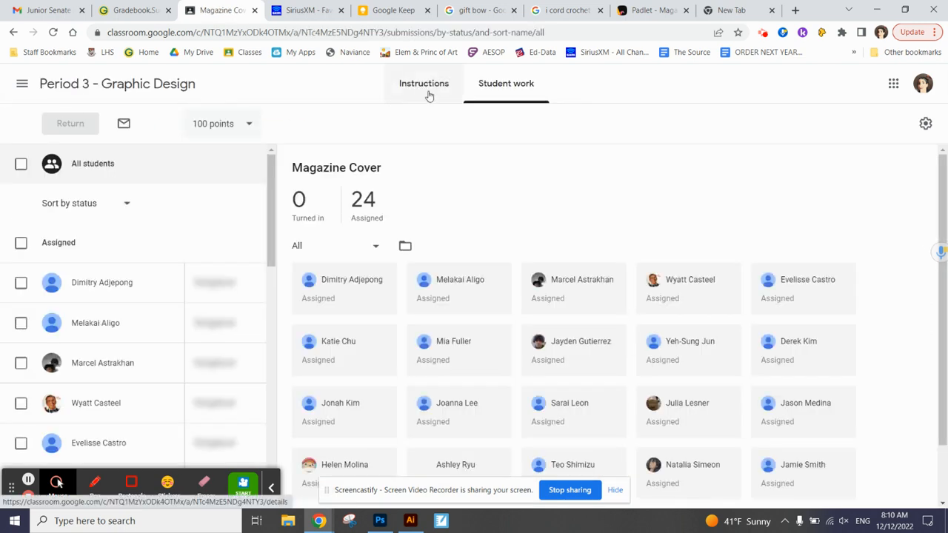
click(423, 83)
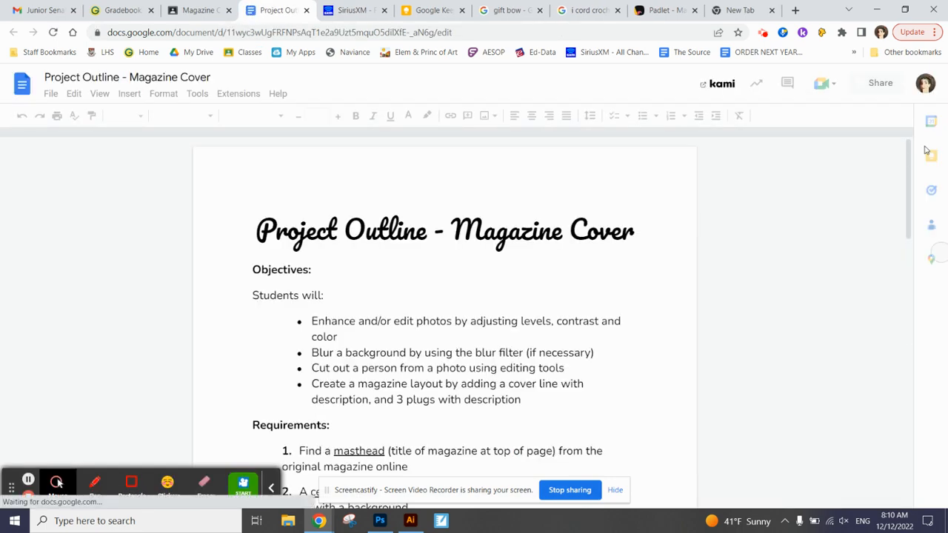
drag(907, 159, 906, 317)
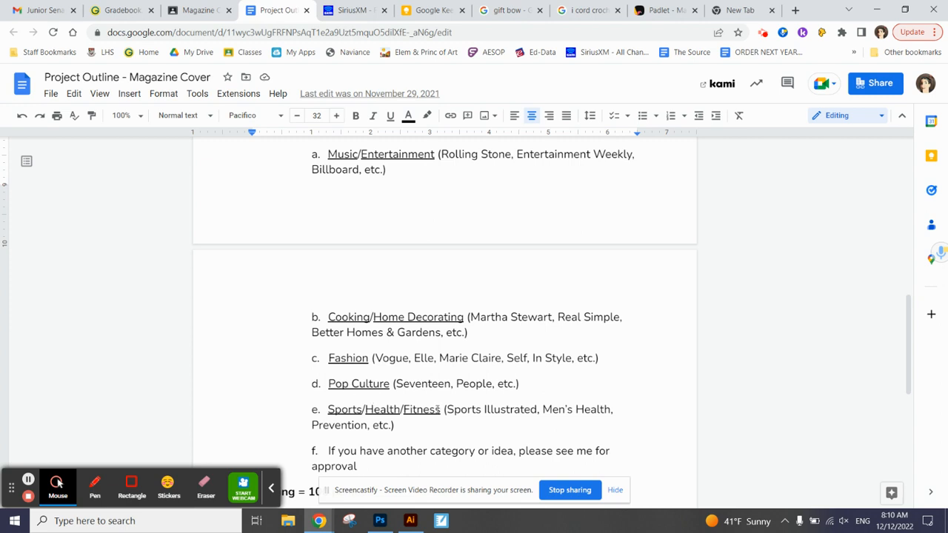
Step: Highlight the category ideas and the background, central image and masthead requirements, then return to the search tab
mouse_move(395, 425)
mouse_down()
mouse_move(314, 153)
mouse_move(394, 426)
mouse_up()
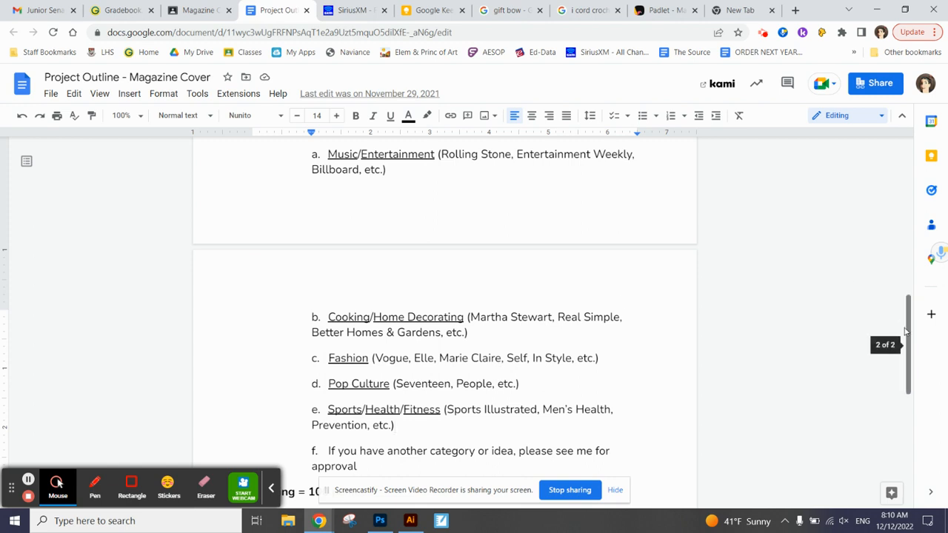
drag(906, 331, 910, 222)
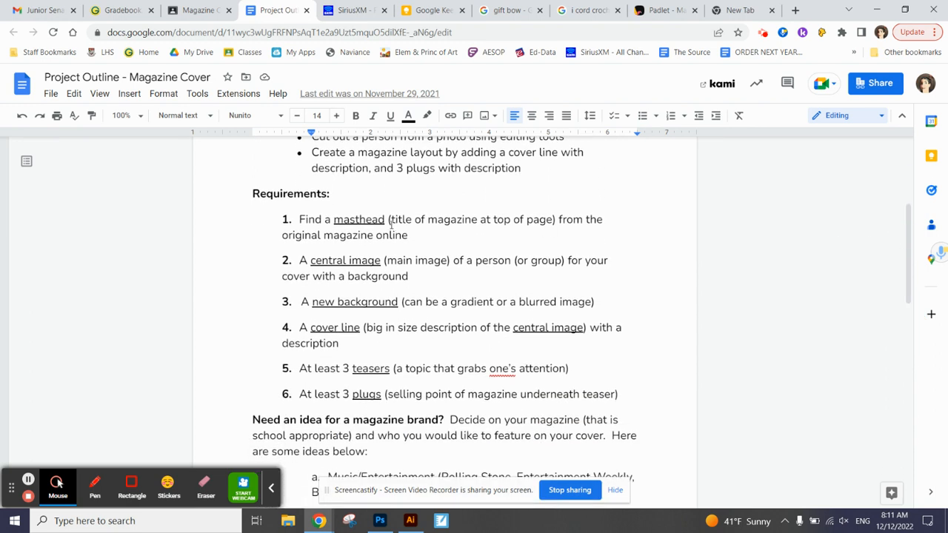
drag(620, 300, 296, 300)
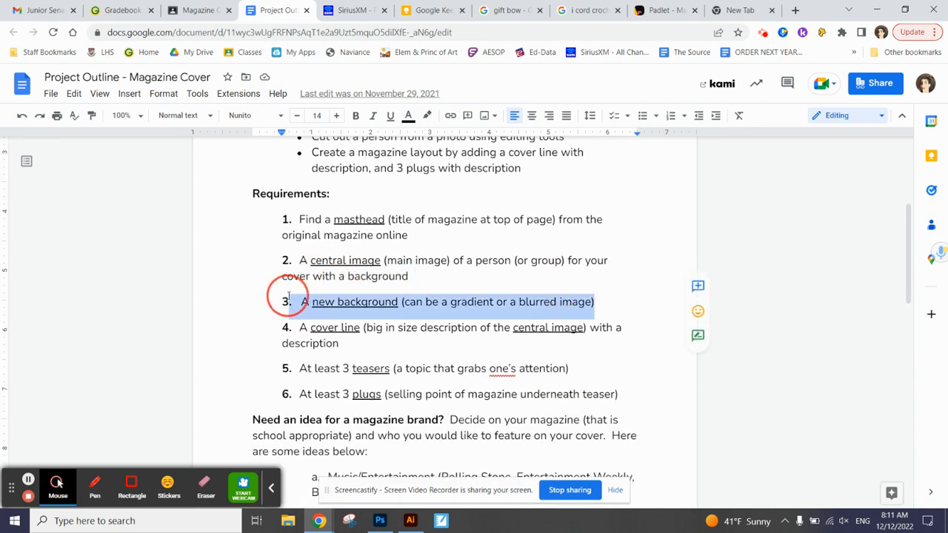
drag(296, 299, 280, 260)
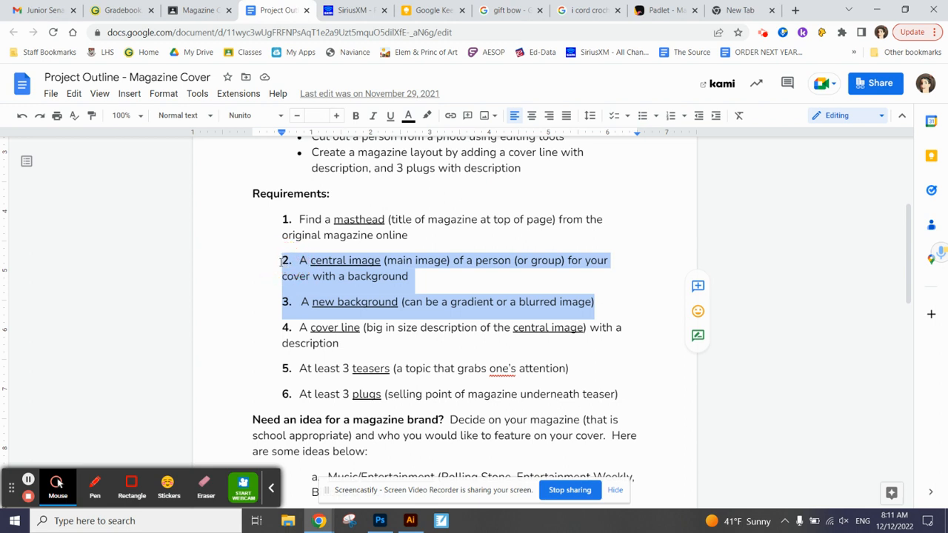
drag(425, 234, 272, 223)
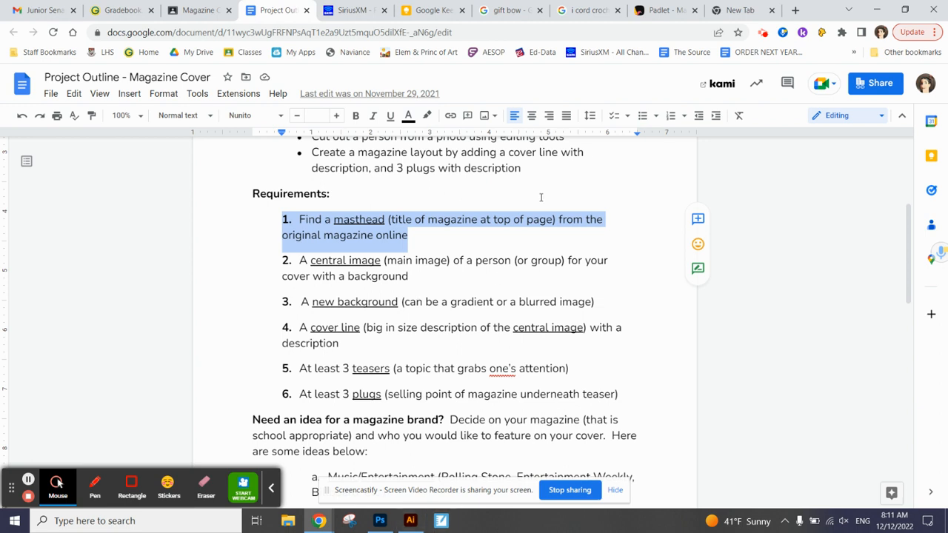
click(738, 10)
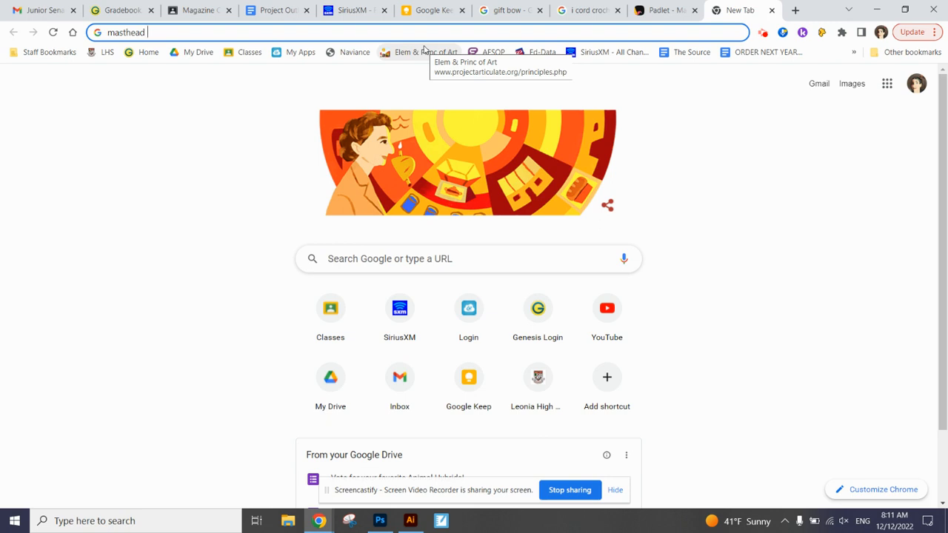
text(entertainm)
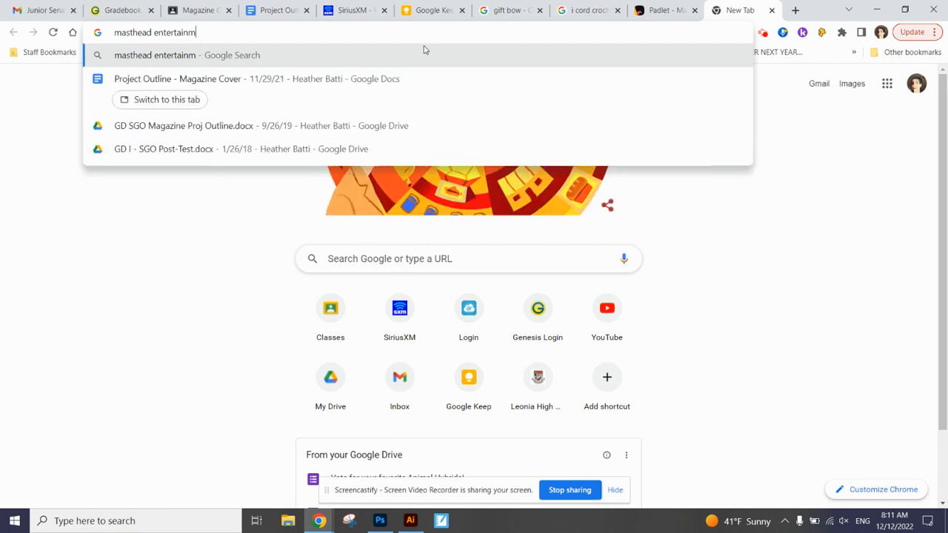
text(ent weekly)
Step: Search images for the Entertainment Weekly masthead and preview the Business Wire version with its save options
key(Return)
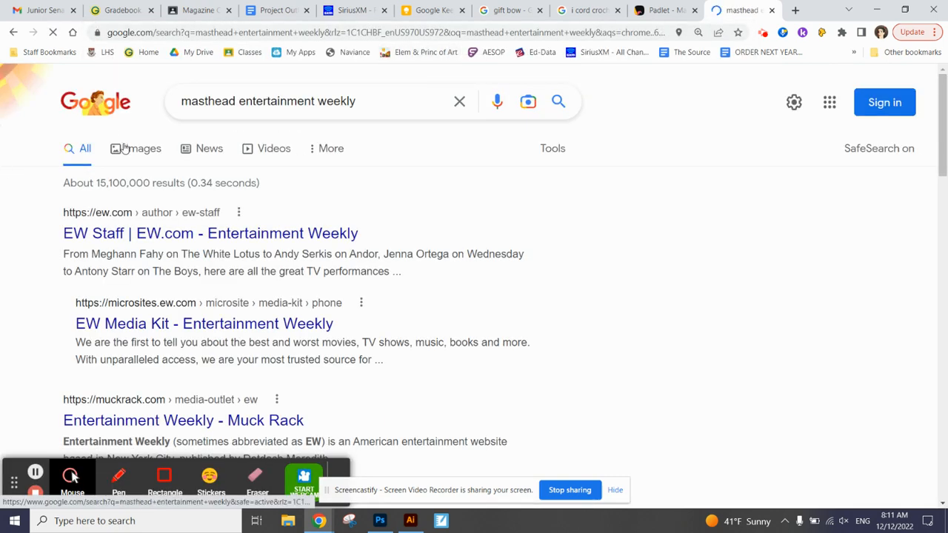
click(136, 148)
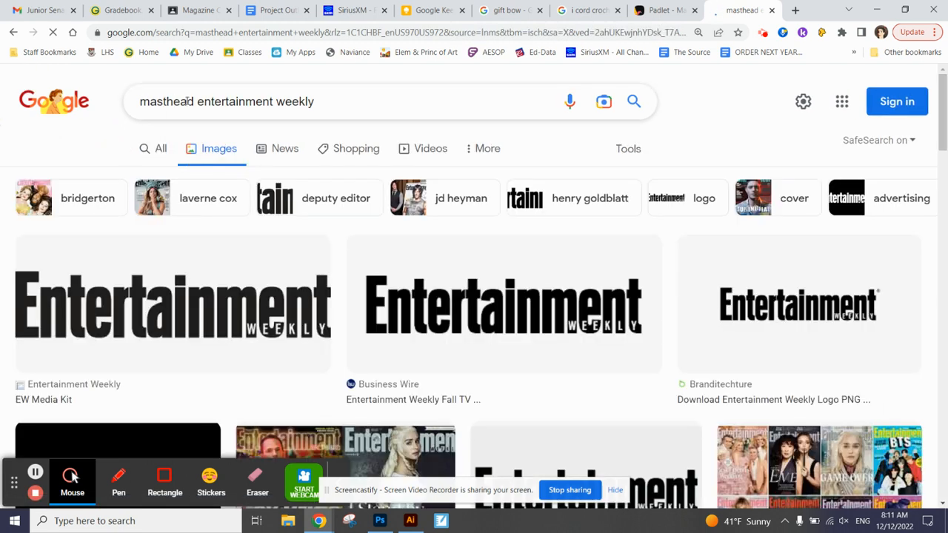
click(472, 297)
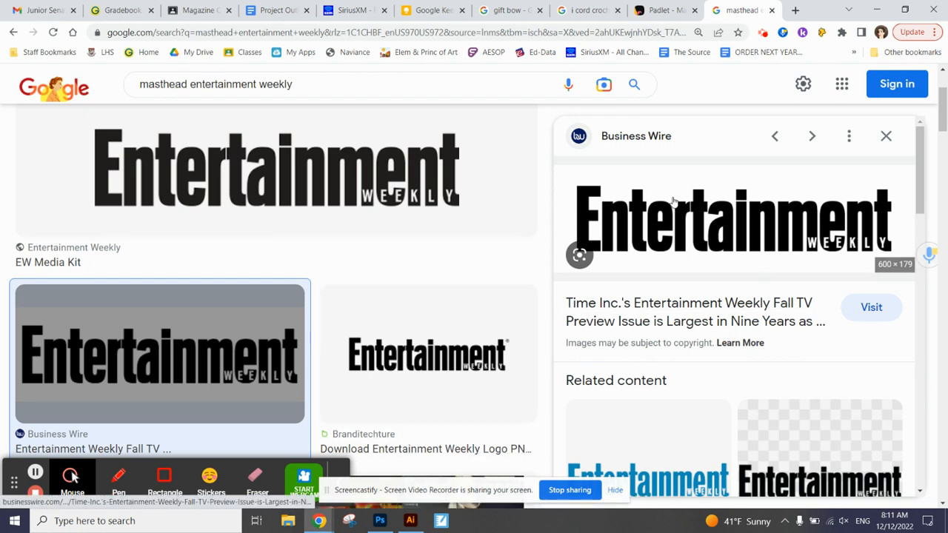
right_click(687, 217)
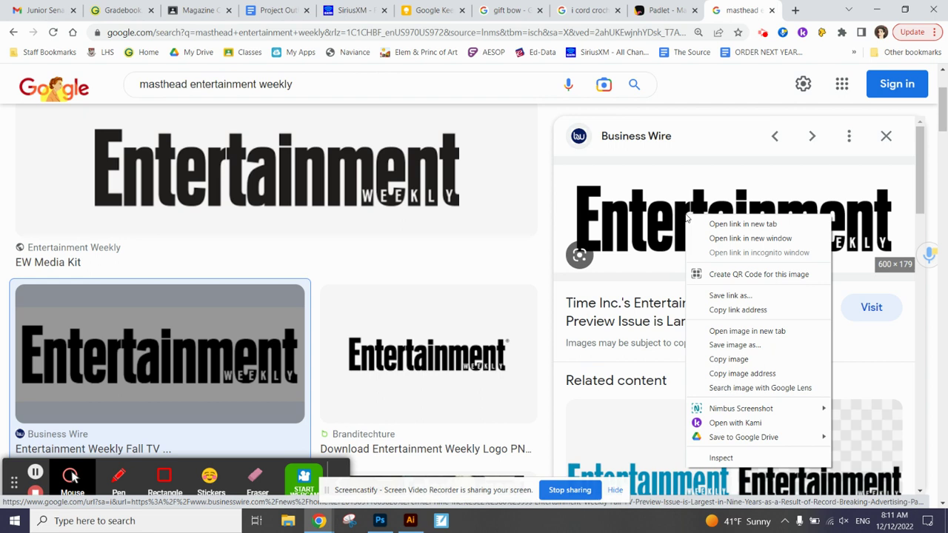
click(739, 344)
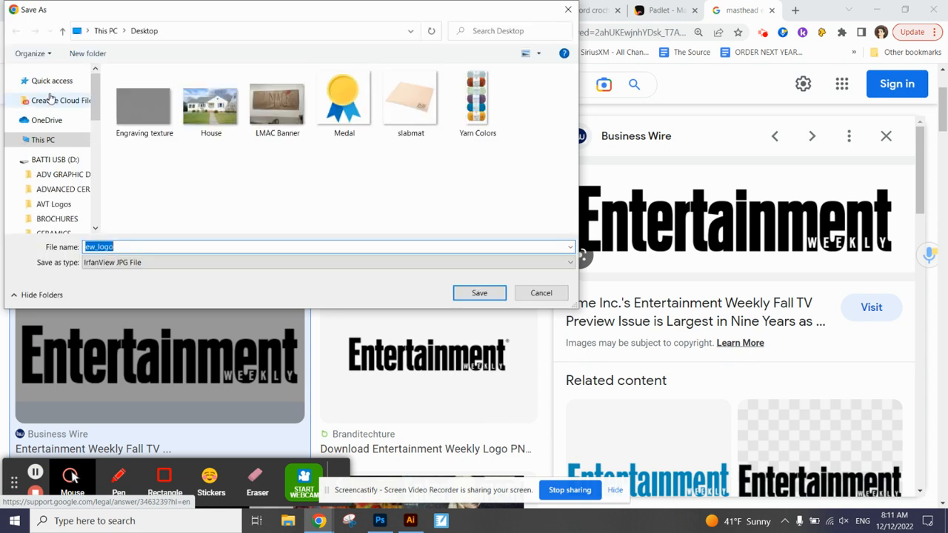
mouse_move(96, 93)
mouse_down()
mouse_move(91, 148)
mouse_move(103, 105)
mouse_up()
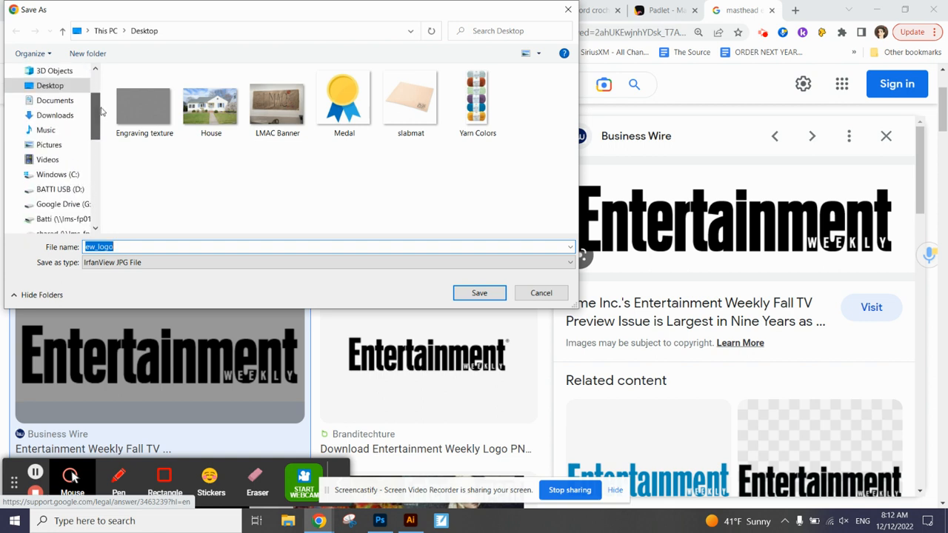
click(49, 145)
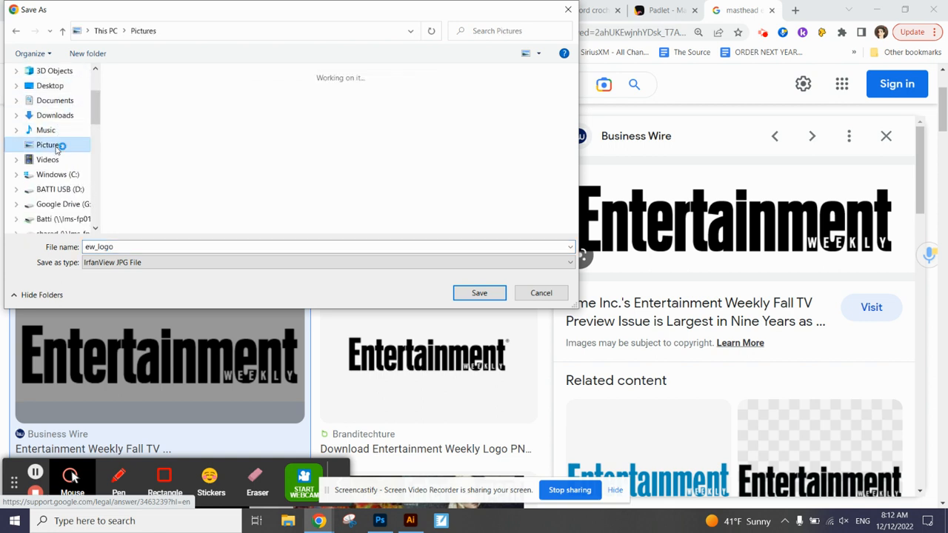
click(540, 292)
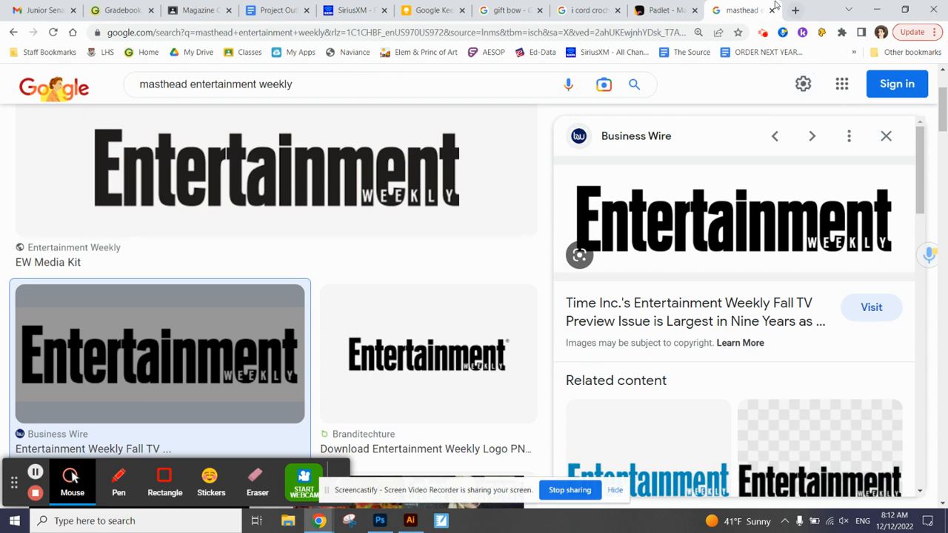
Step: In a new tab, search for Jimmy Fallon and switch to the image results
click(796, 10)
text(jimmy )
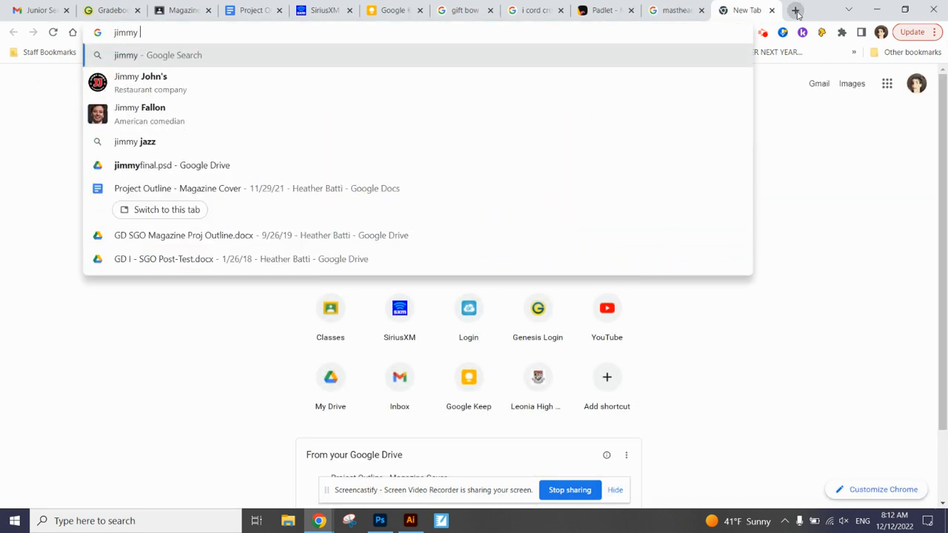
text(fallon)
key(Return)
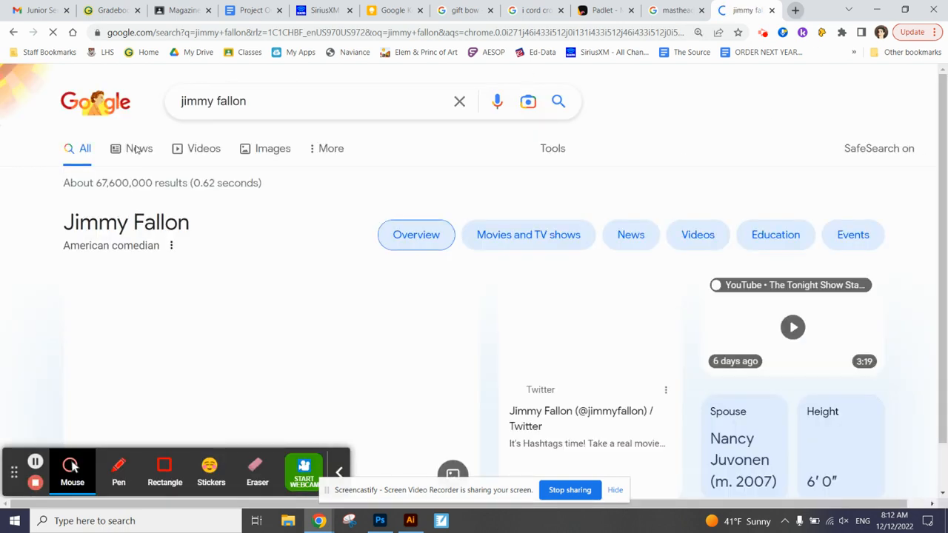
click(267, 148)
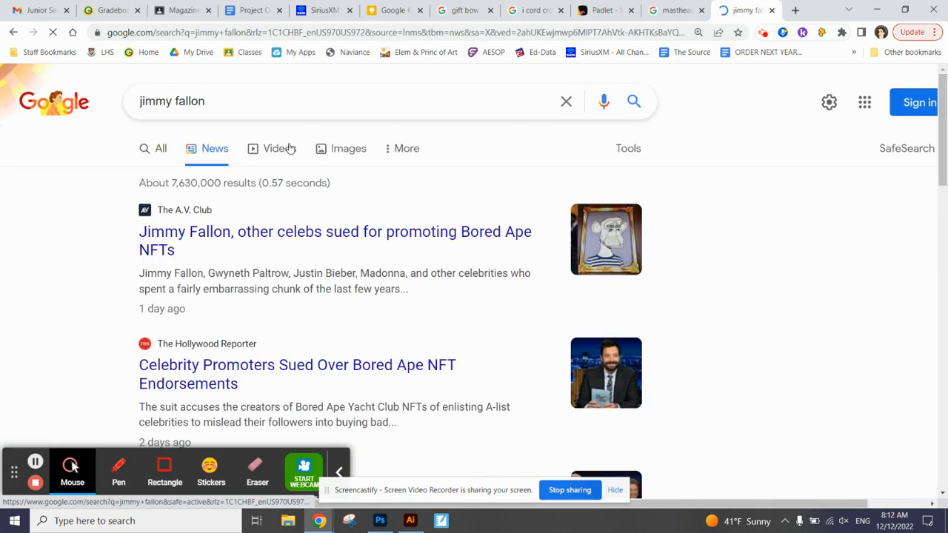
click(338, 149)
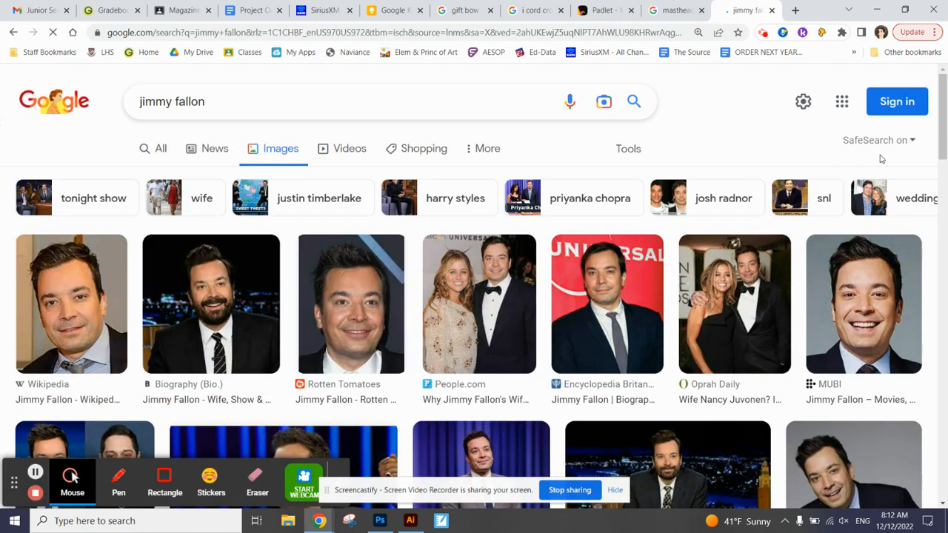
drag(941, 132, 944, 151)
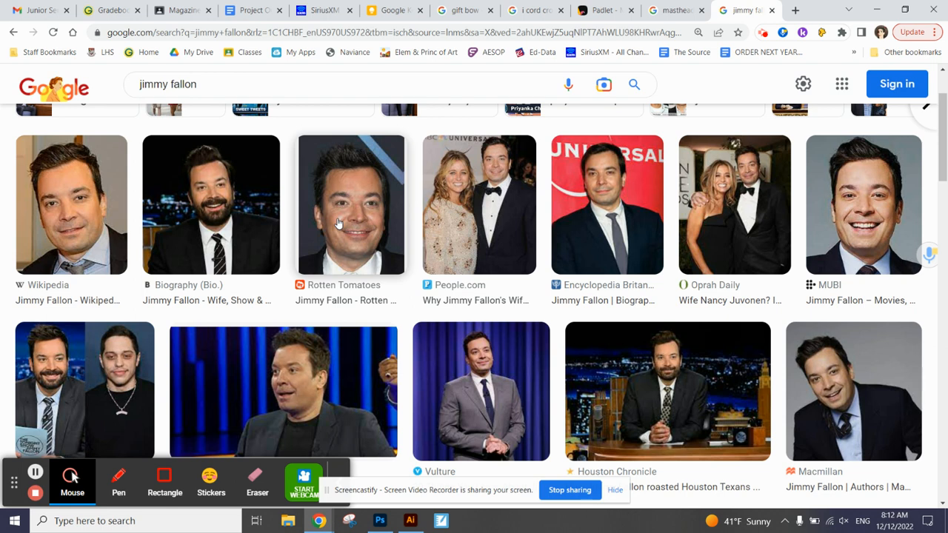
click(338, 222)
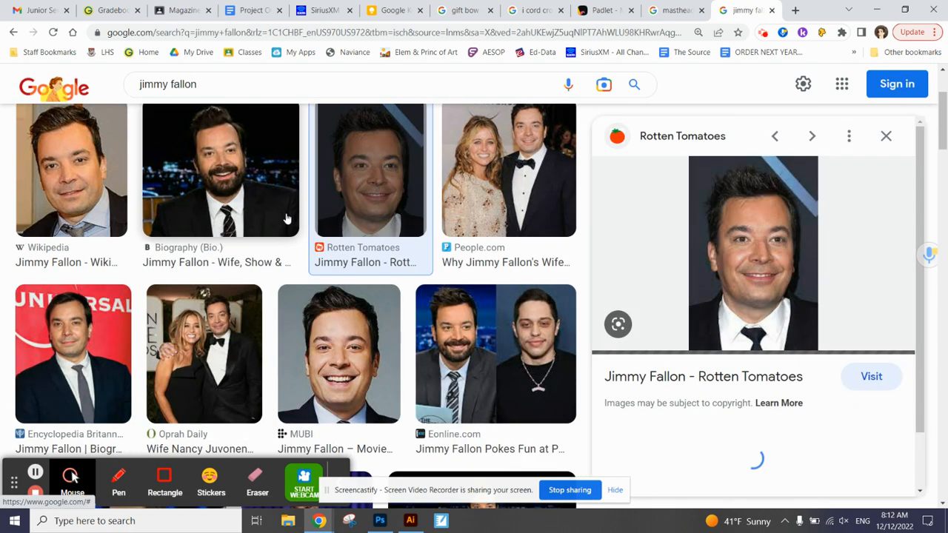
click(249, 188)
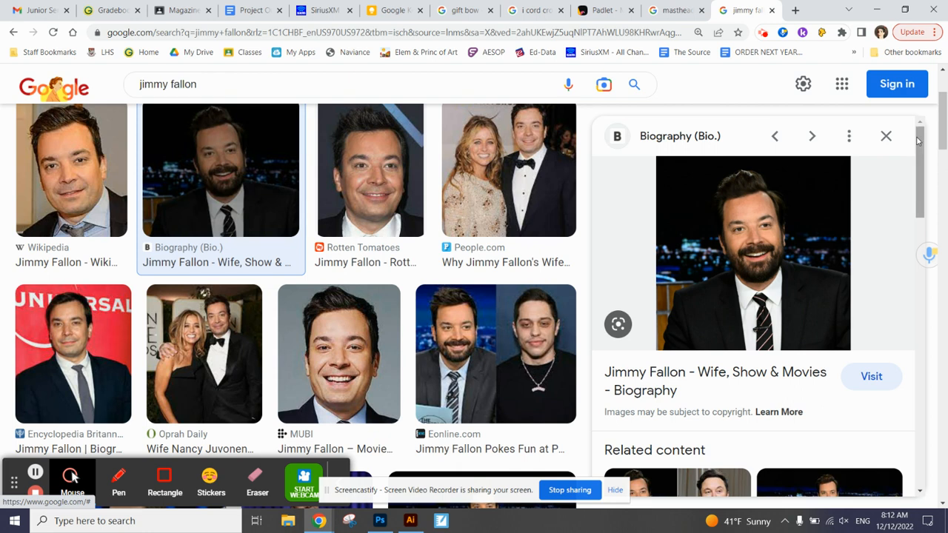
click(886, 136)
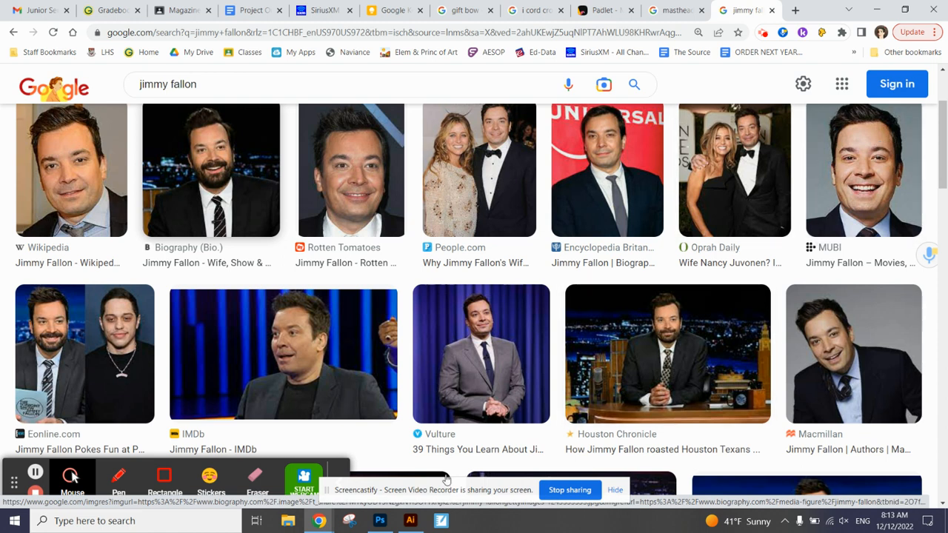
click(380, 520)
mouse_move(319, 521)
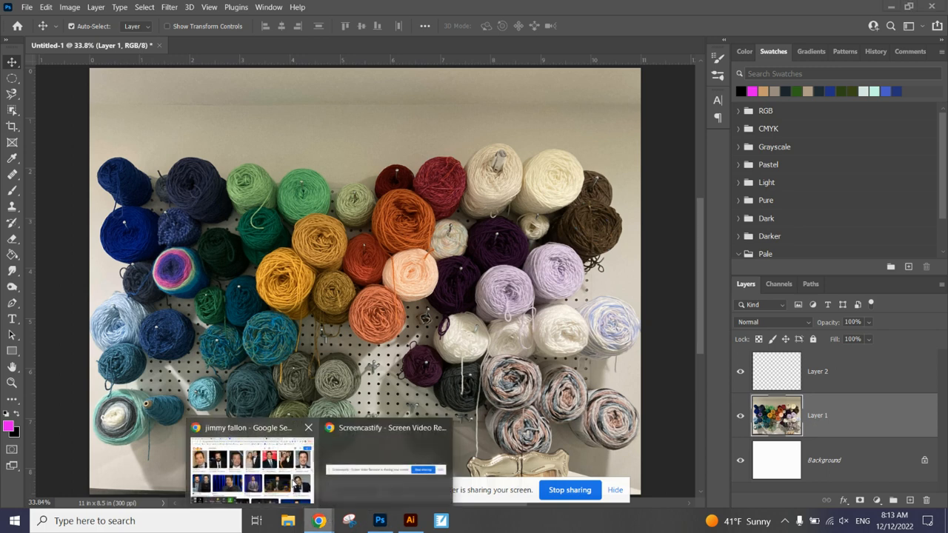
click(252, 467)
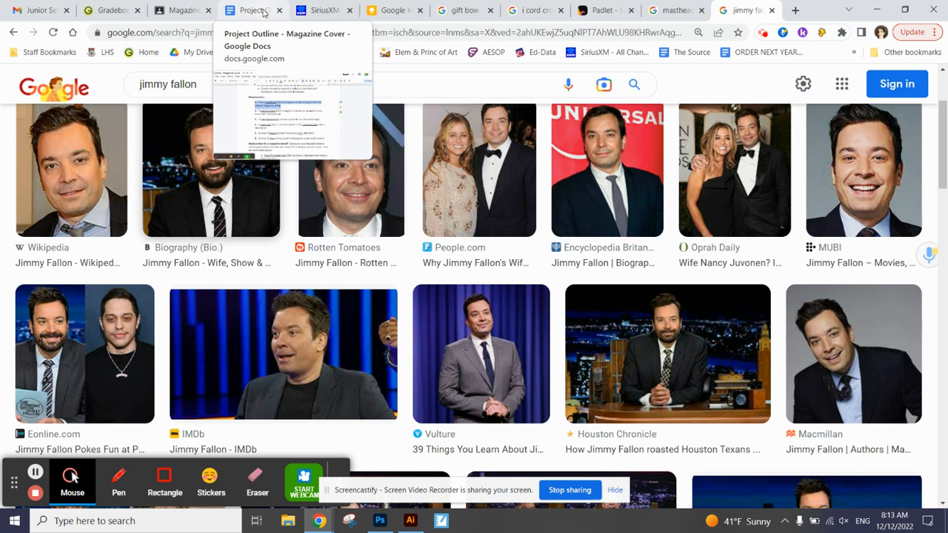
Step: Return to the Project Outline document to review its requirements
click(264, 10)
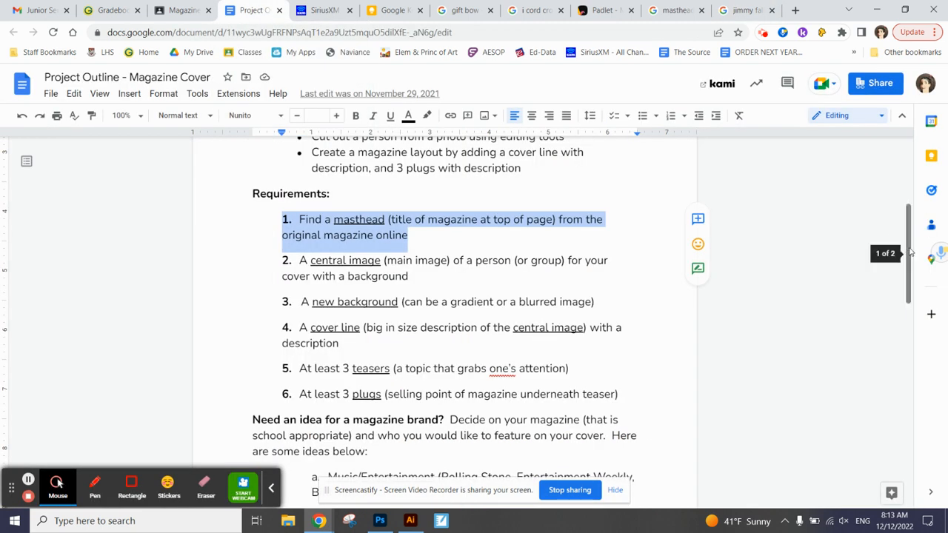
drag(909, 249, 909, 280)
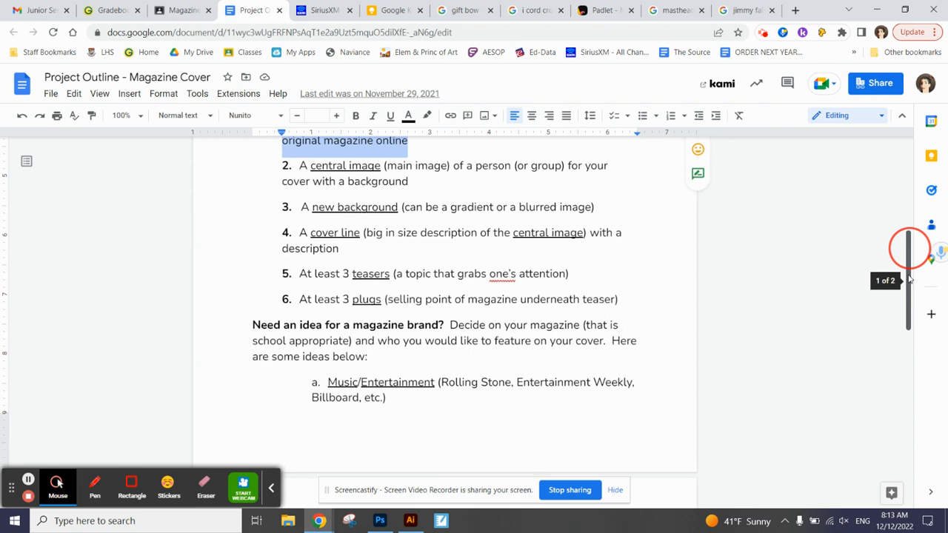
drag(910, 278, 909, 178)
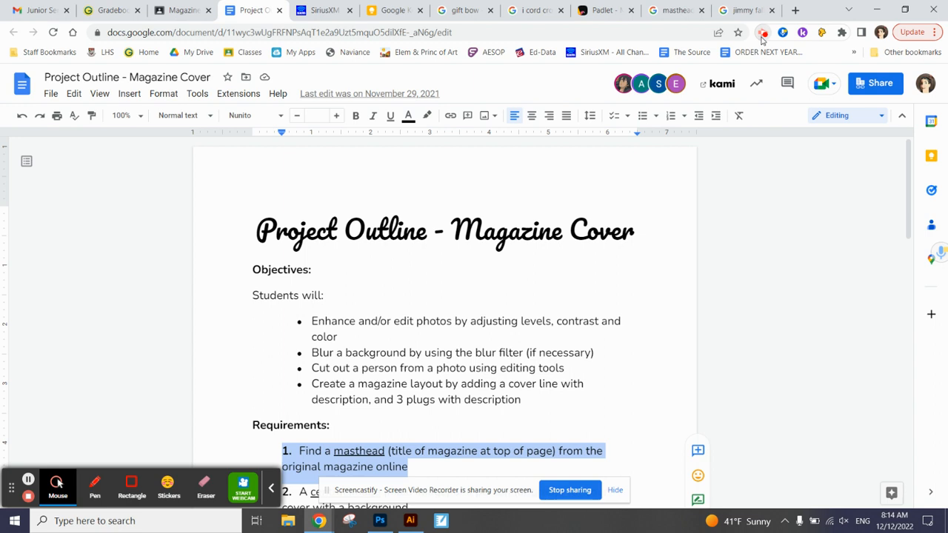
Step: Resume the Screencastify recording and start a new document from Photoshop's start screen
click(762, 31)
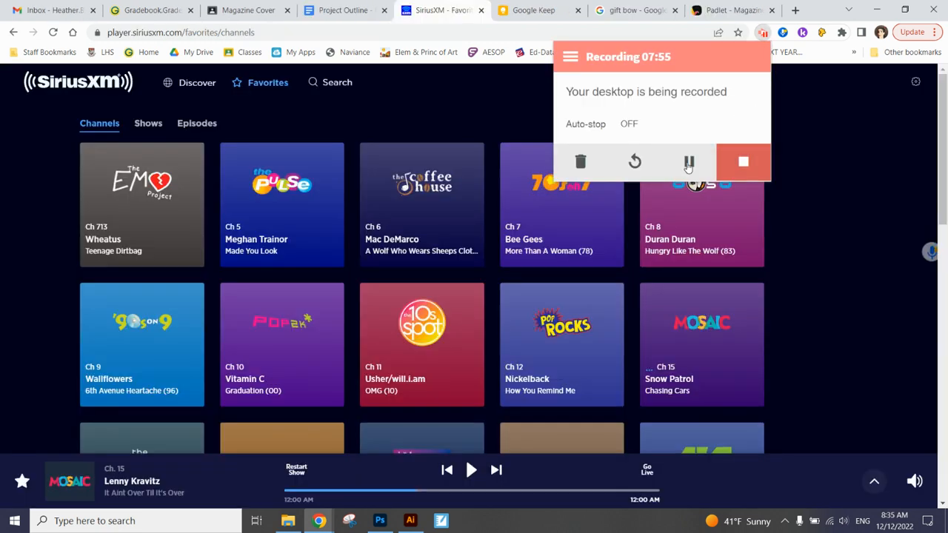
click(380, 521)
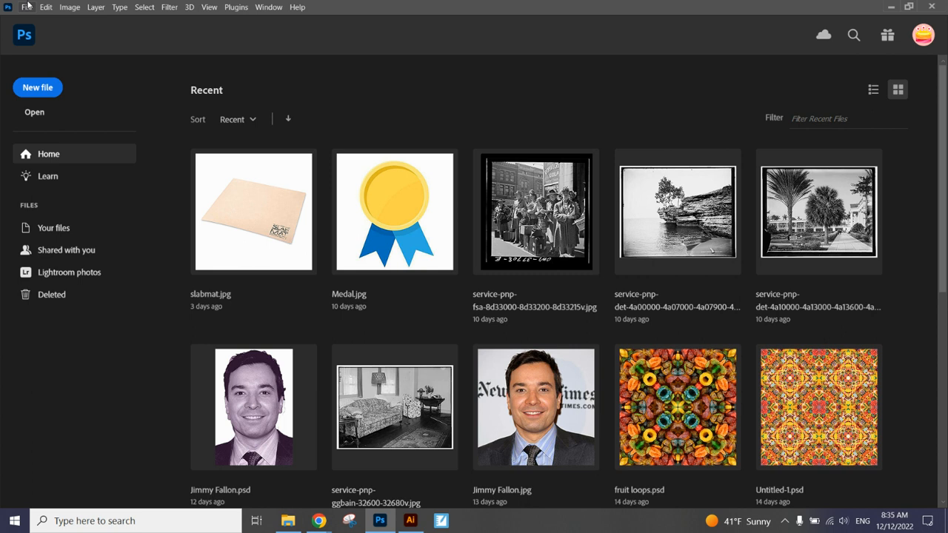
click(33, 83)
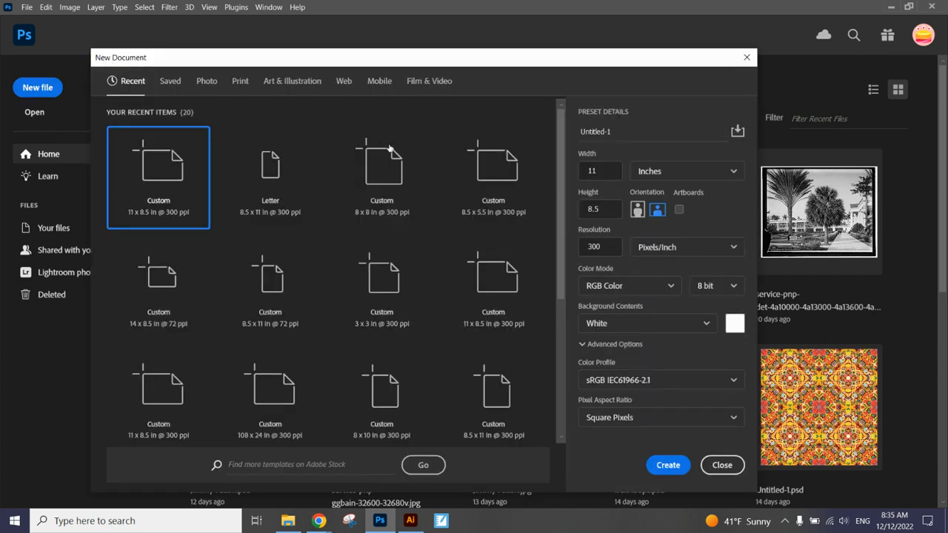
Step: Create a blank Letter 8.5 × 11 in document at 300 ppi from the print presets
click(240, 81)
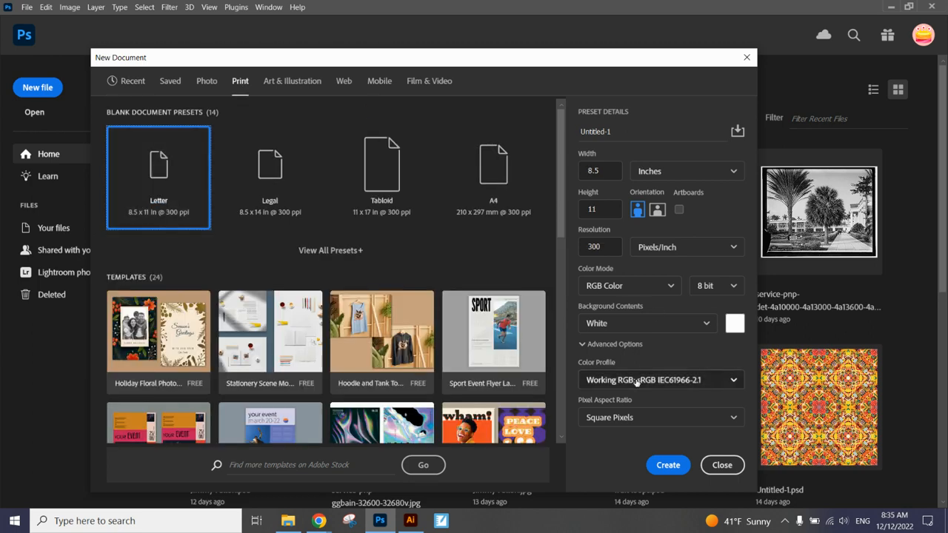
click(668, 465)
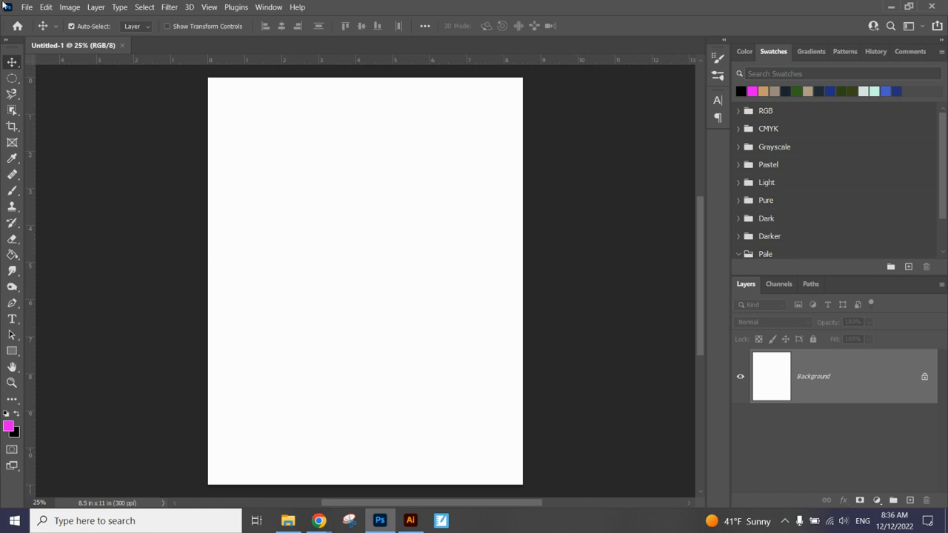
Step: Open the EW Masthead image from the computer's Pictures folder
click(26, 6)
click(40, 30)
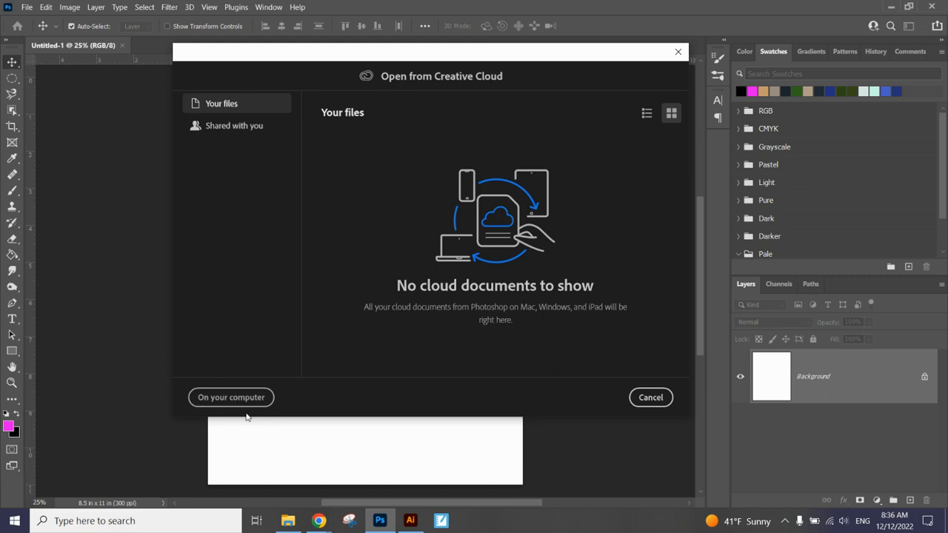
click(231, 397)
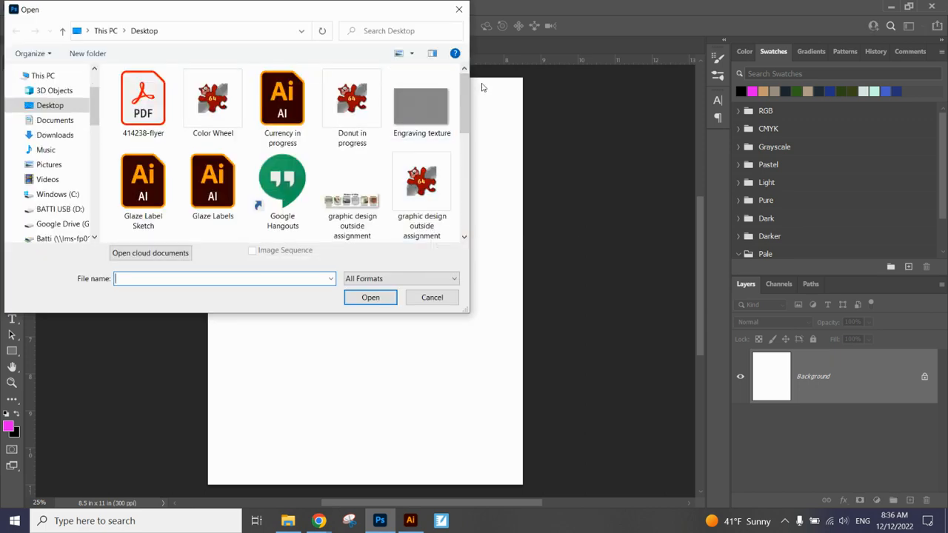
drag(465, 96, 465, 97)
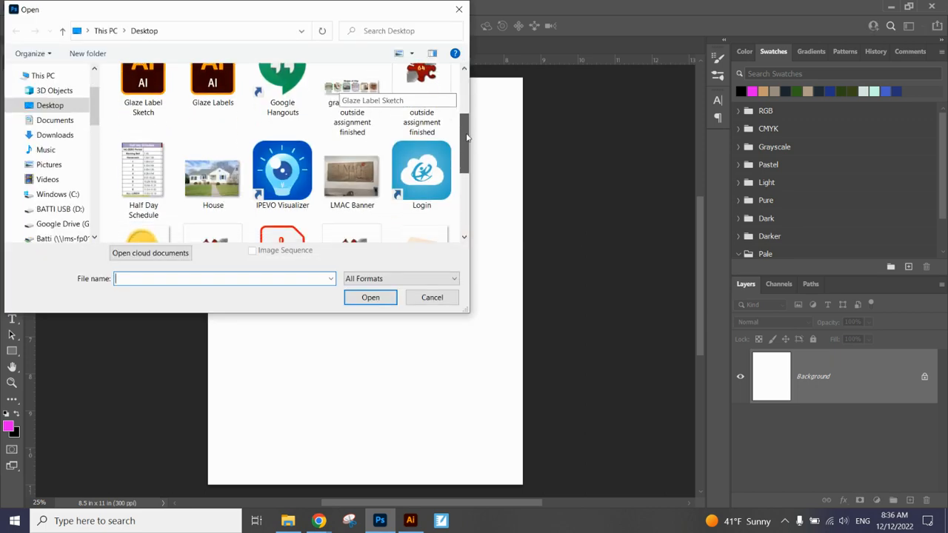
click(49, 164)
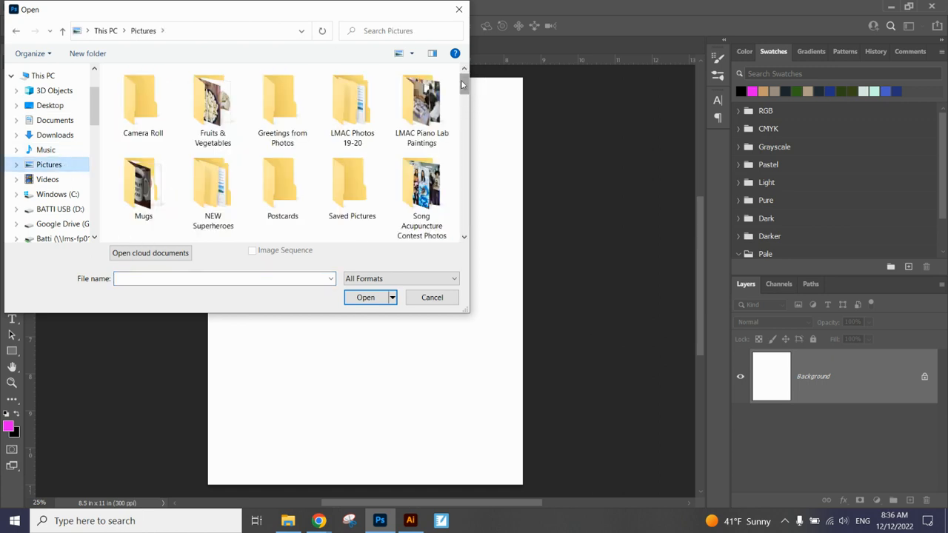
drag(462, 83, 463, 132)
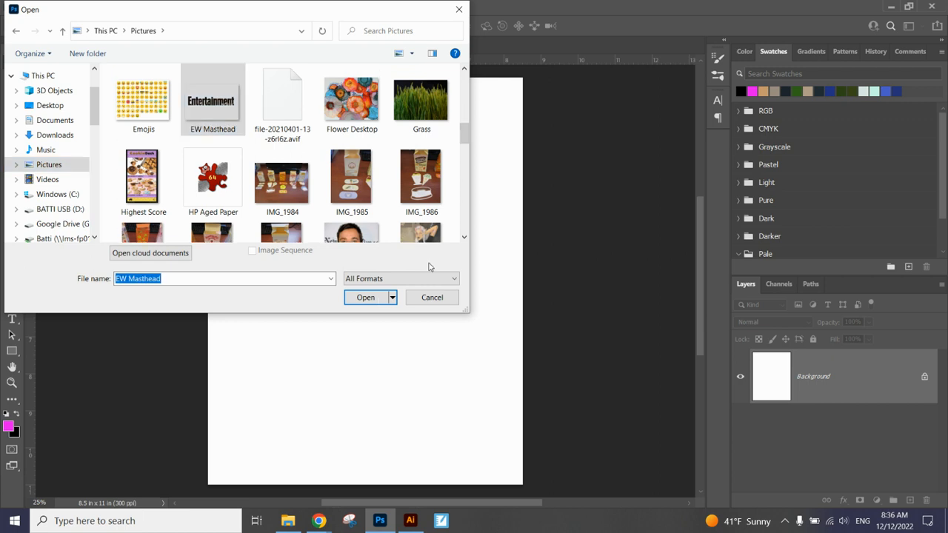
click(366, 297)
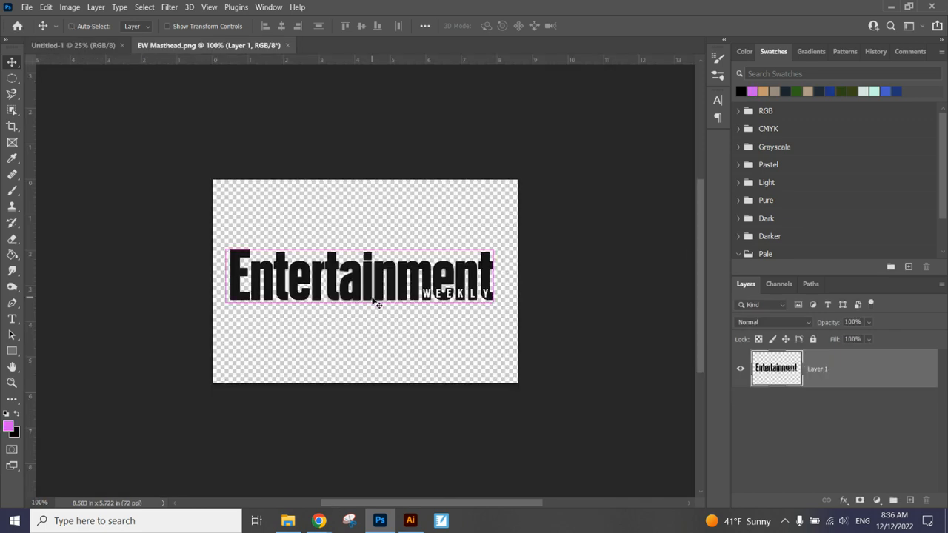
Step: Zoom into the masthead and, with the Magic Wand, select and delete the white sliver left of the t
click(374, 296)
key(ctrl+plus)
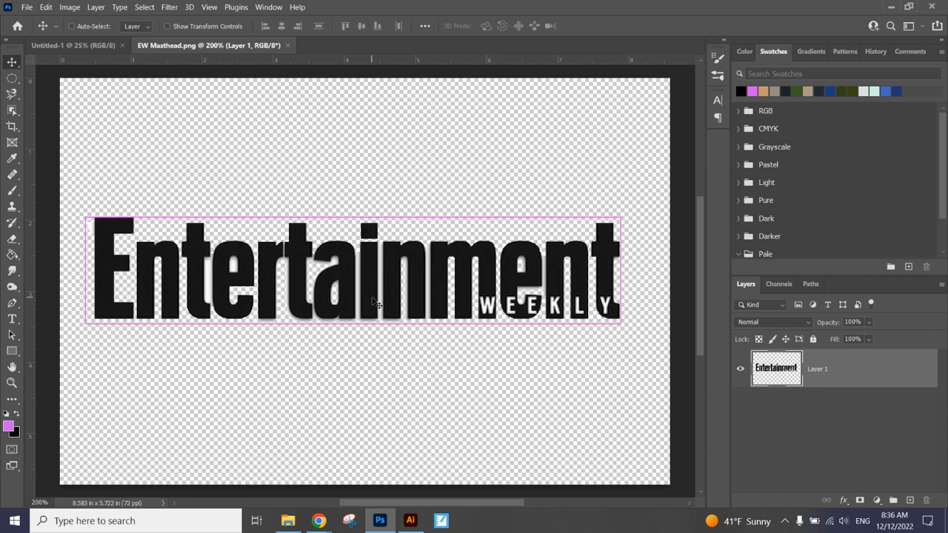
key(ctrl)
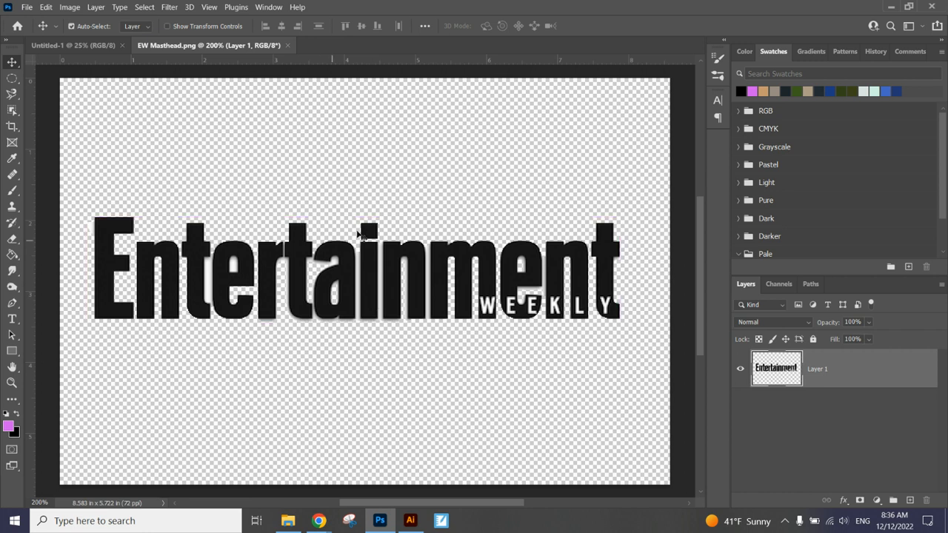
key(ctrl+plus)
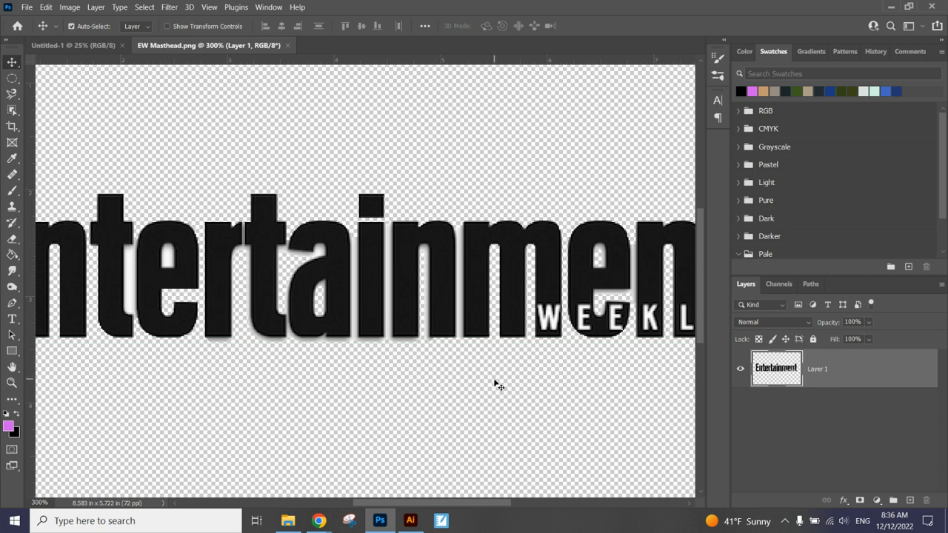
right_click(13, 110)
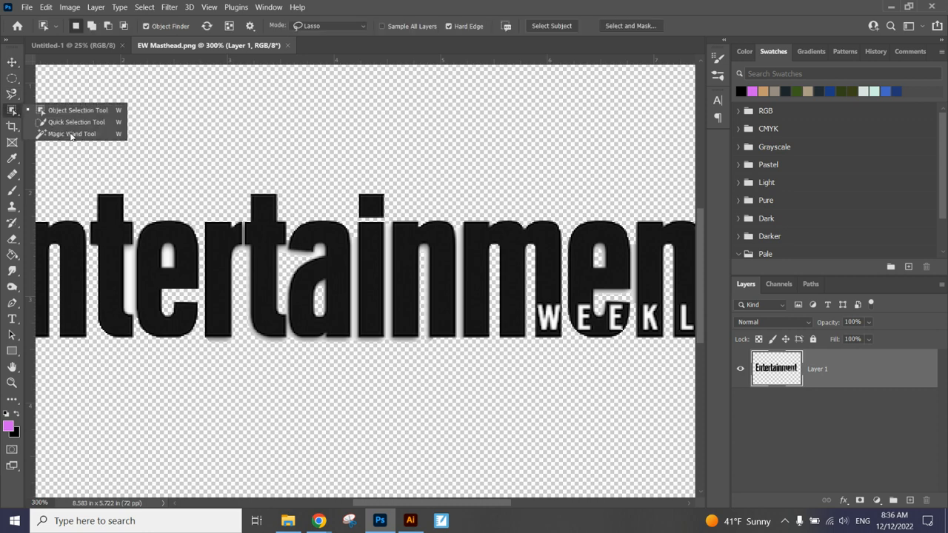
key(Escape)
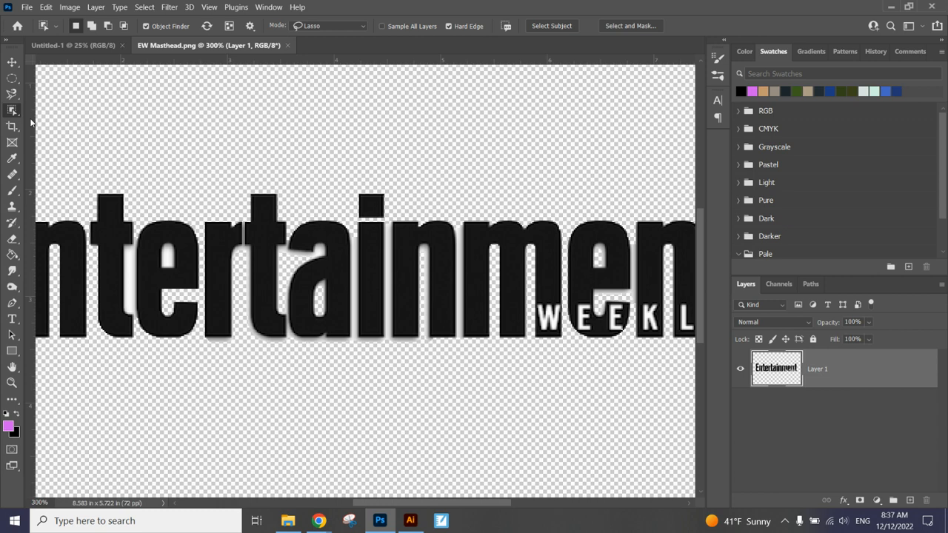
click(12, 109)
click(172, 231)
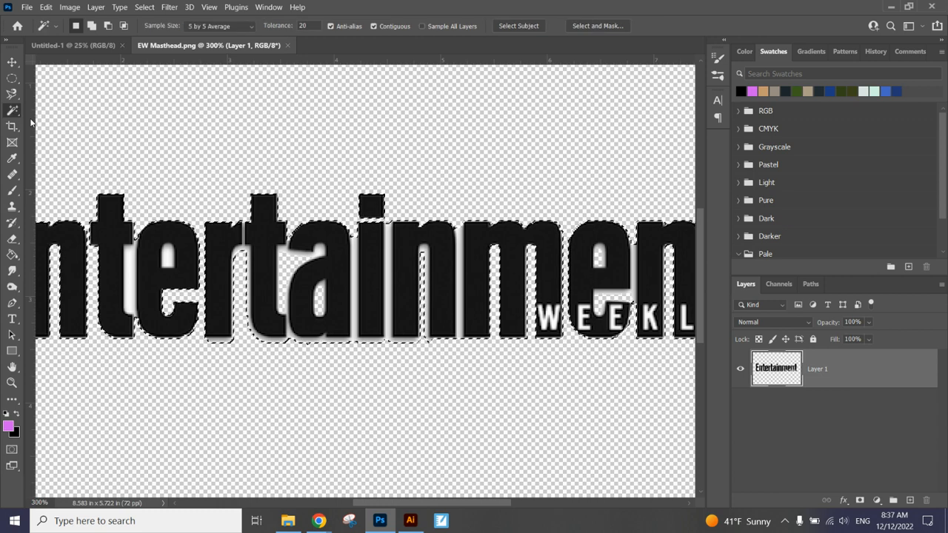
click(132, 283)
key(ctrl+BackSpace)
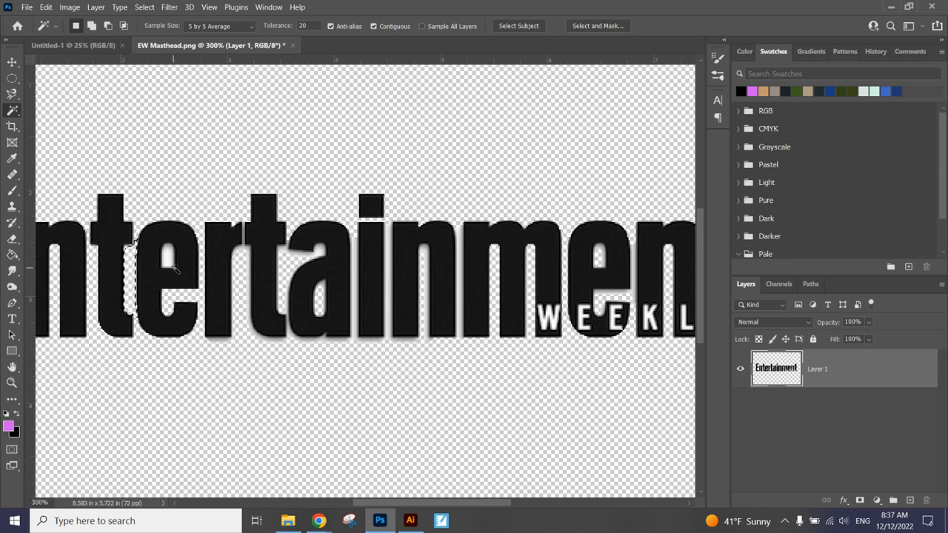
Step: Select the remaining gaps inside the e, between n-m, around rtain, near WEEKLY and r-a, then deselect
click(170, 260)
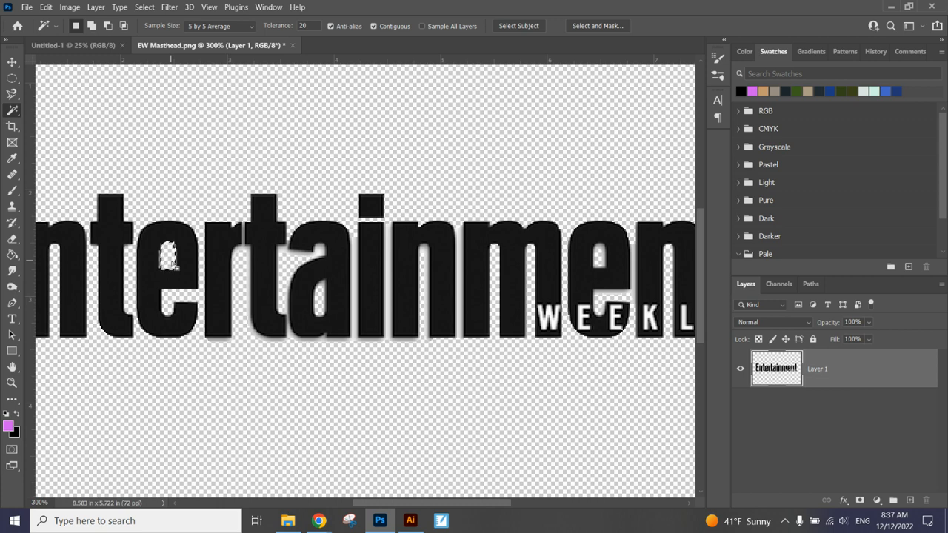
click(461, 276)
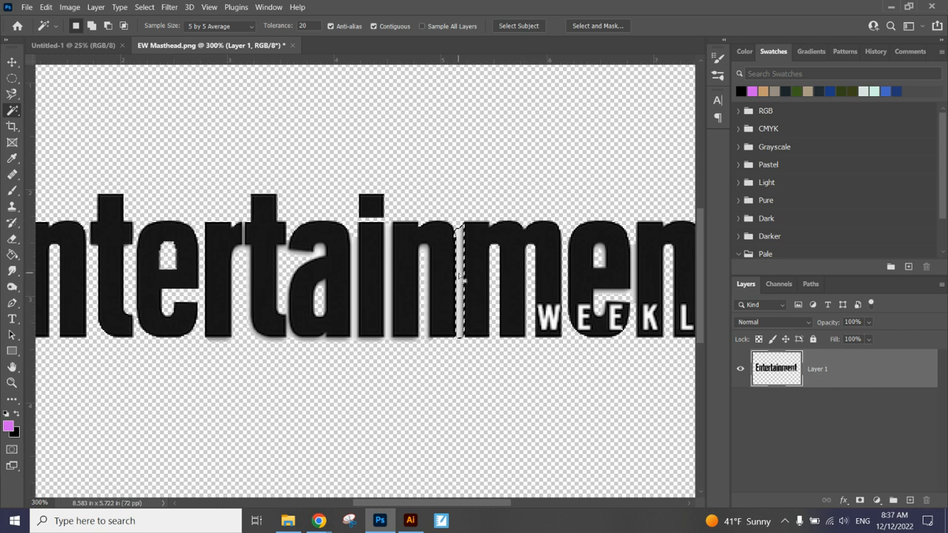
click(390, 273)
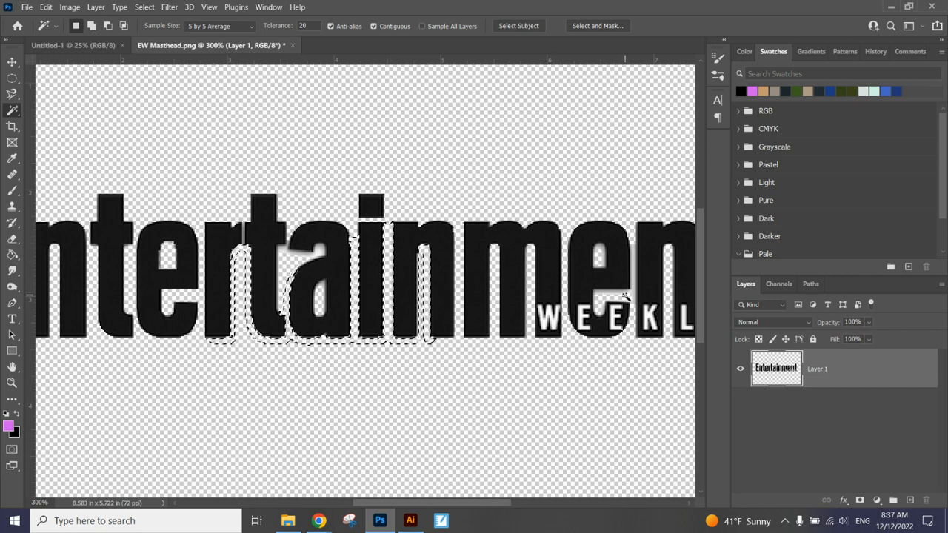
click(627, 297)
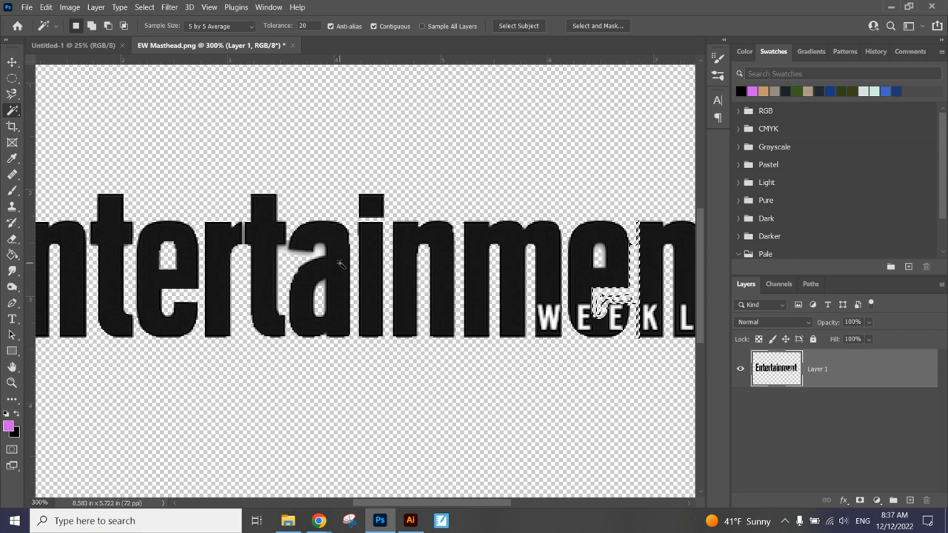
click(326, 255)
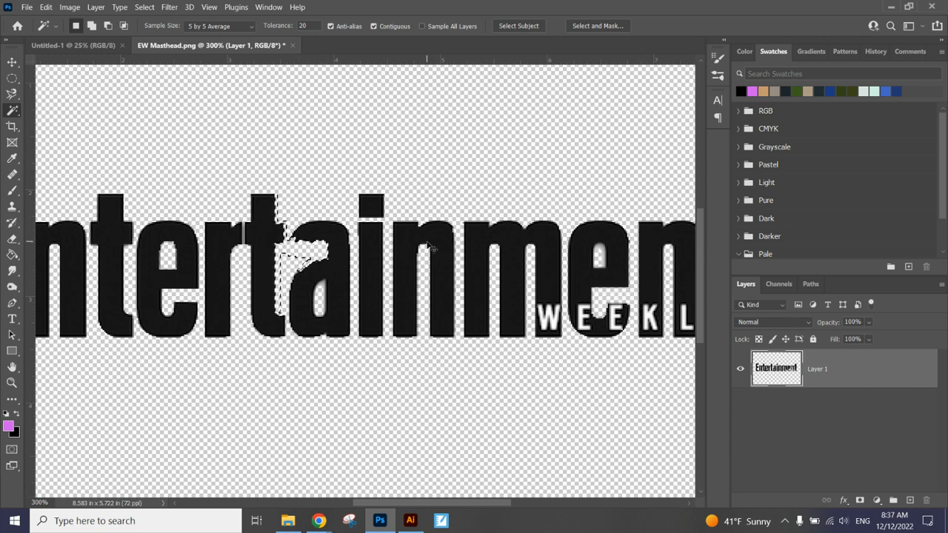
key(ctrl+minus)
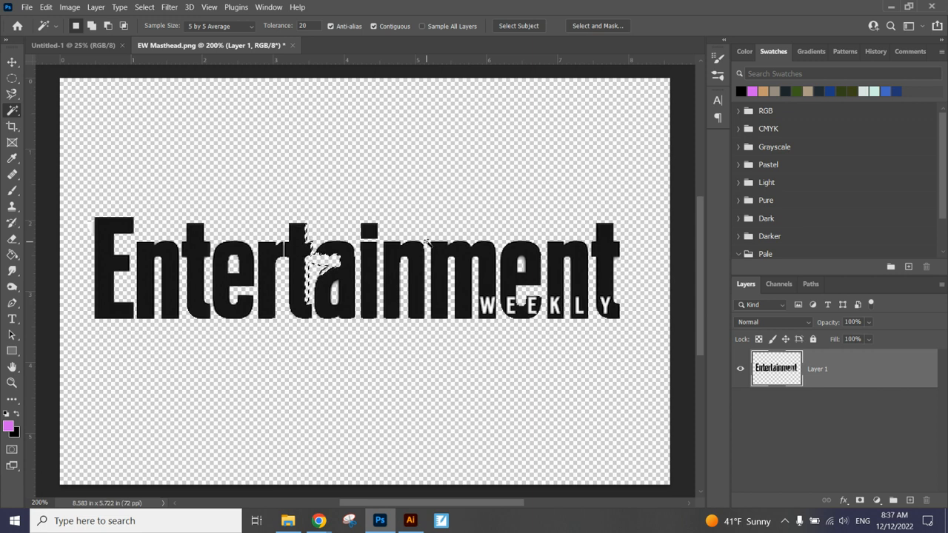
key(ctrl+d)
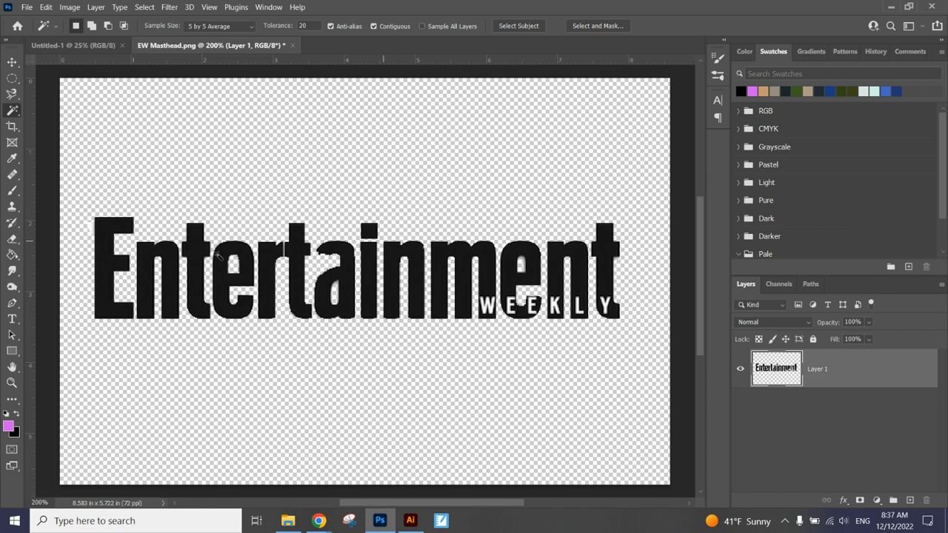
click(12, 255)
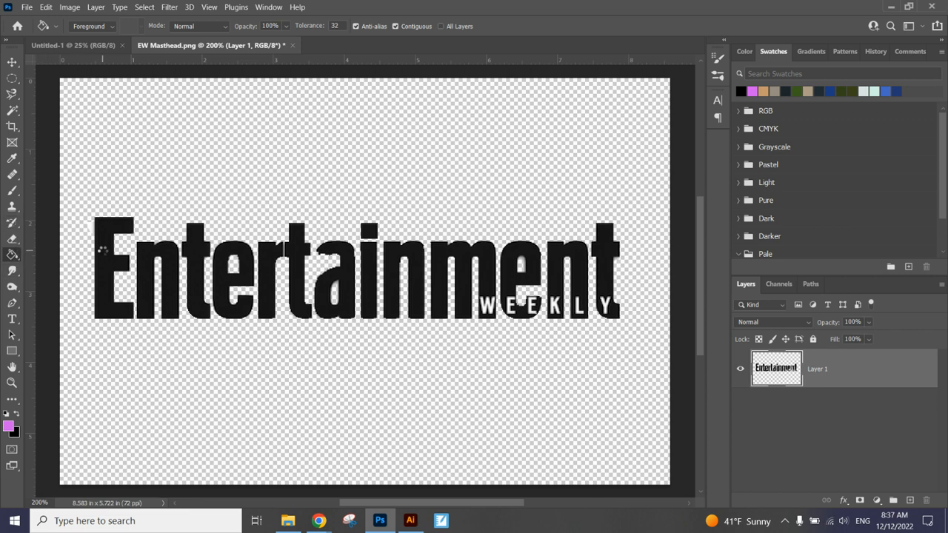
click(111, 252)
click(154, 259)
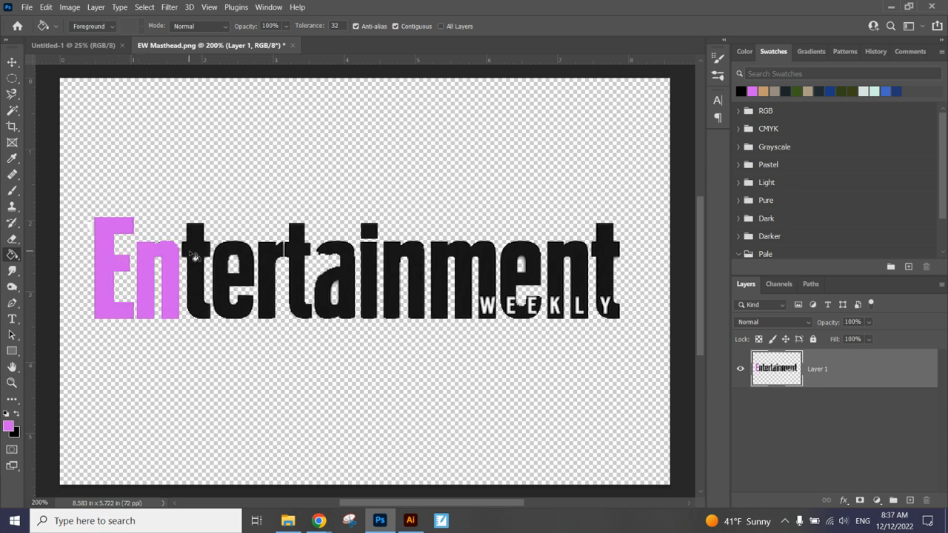
click(194, 256)
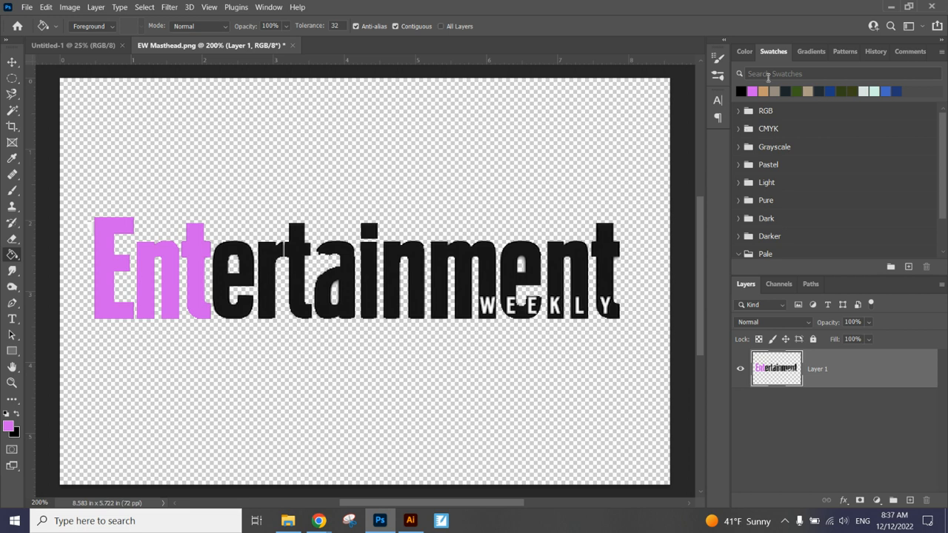
click(875, 51)
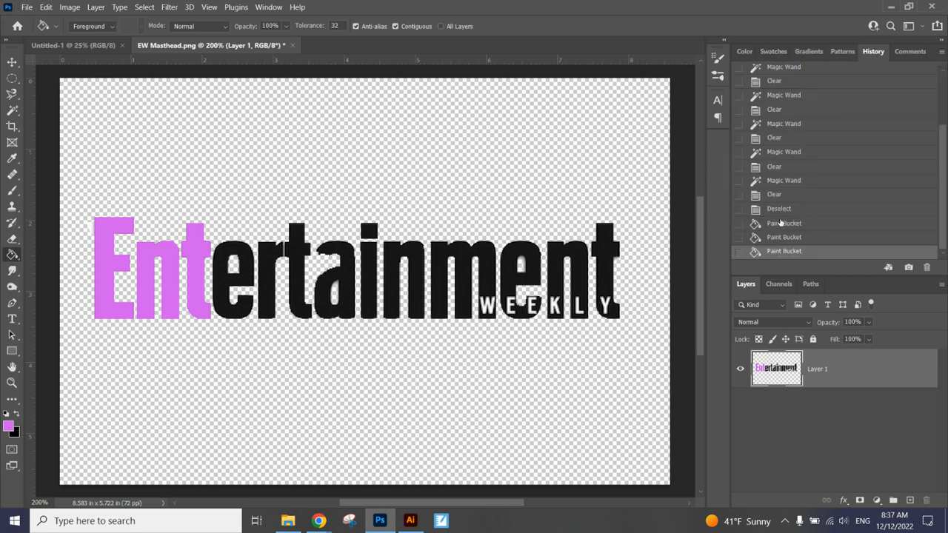
click(779, 209)
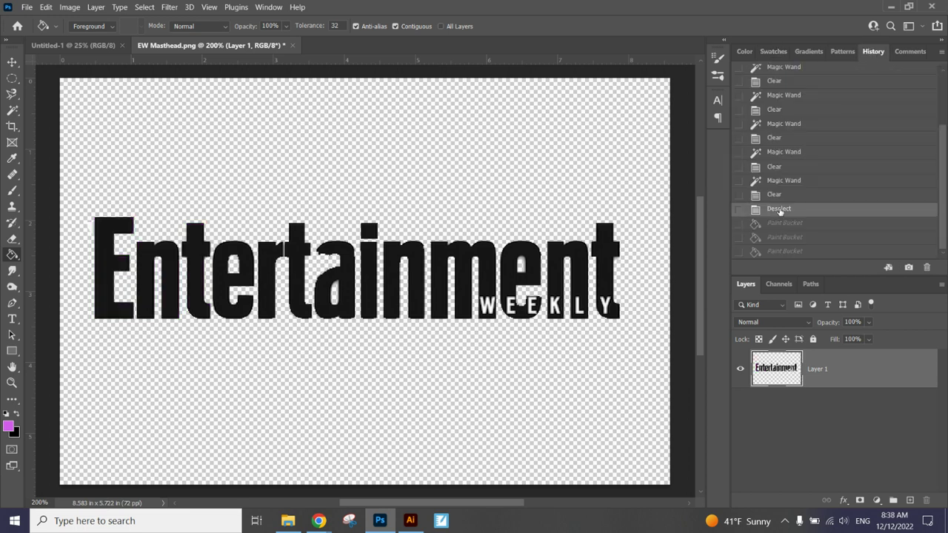
click(11, 62)
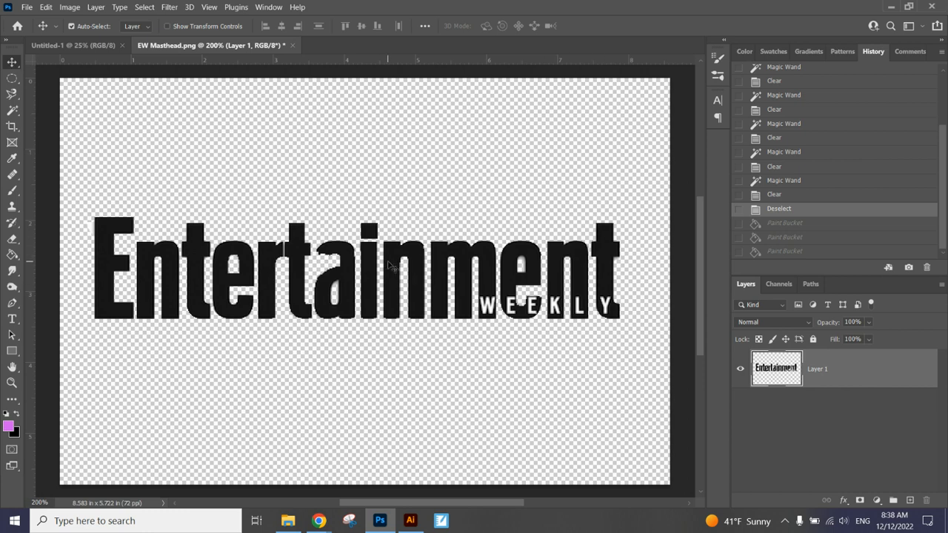
Step: Drag the Entertainment Weekly masthead from its own canvas into the Untitled-1 cover document
drag(377, 255, 406, 207)
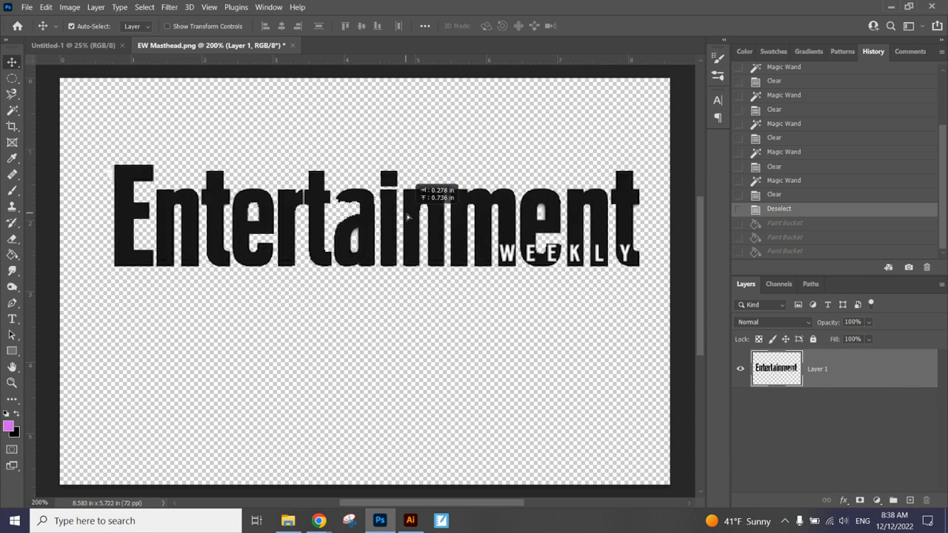
mouse_move(406, 208)
mouse_down()
mouse_move(412, 217)
mouse_move(64, 51)
mouse_move(354, 201)
mouse_up()
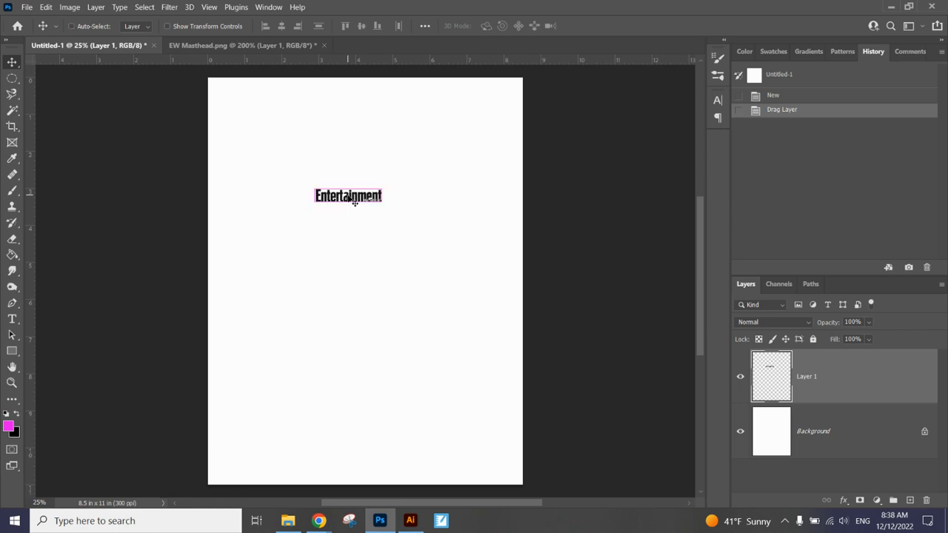
Step: Free-transform the masthead to roughly triple size spanning the page top, then nudge it down slightly
key(ctrl+t)
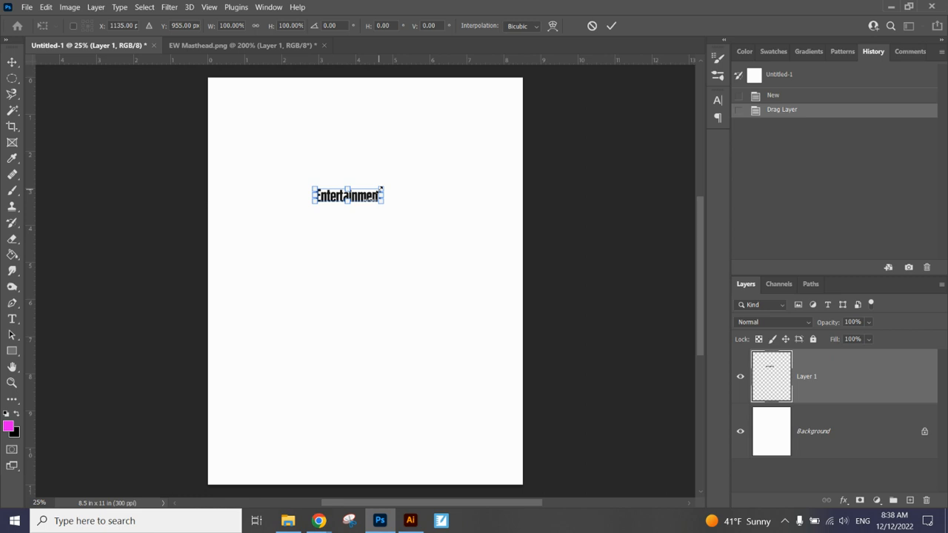
drag(381, 190, 511, 163)
mouse_move(399, 176)
mouse_down()
mouse_move(252, 102)
mouse_move(306, 113)
mouse_up()
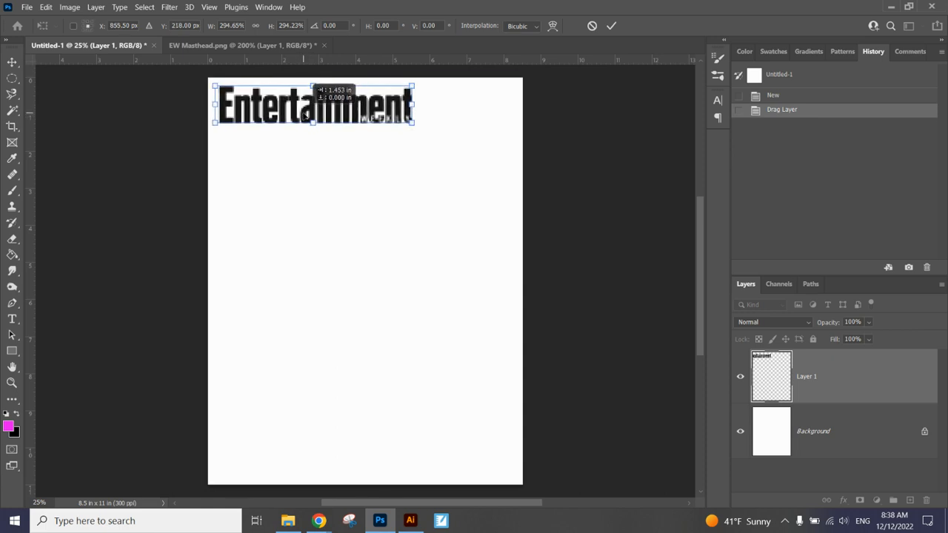
drag(413, 122, 514, 160)
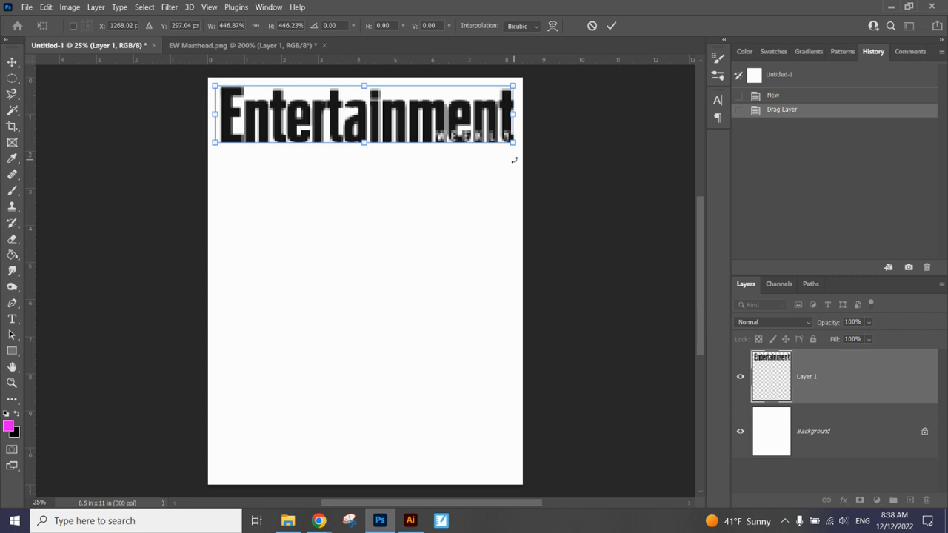
key(Return)
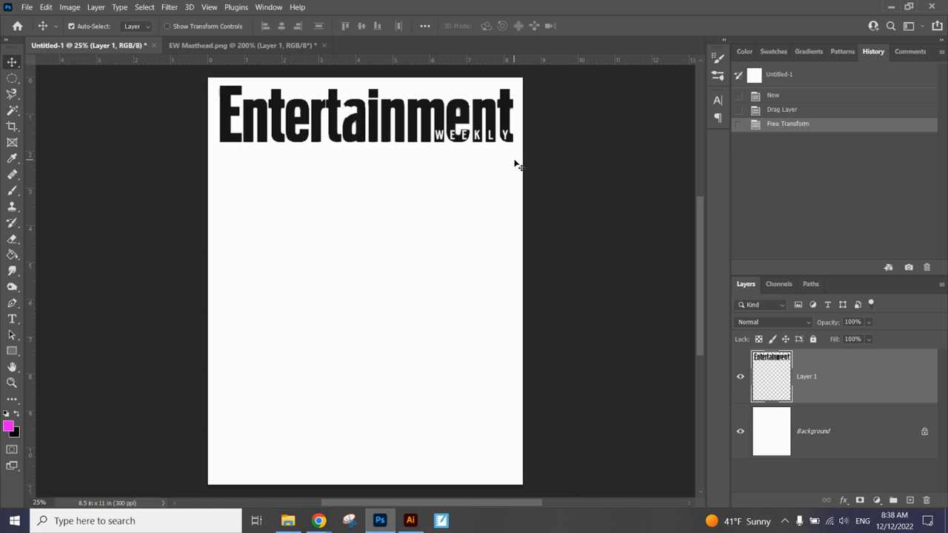
key(Down)
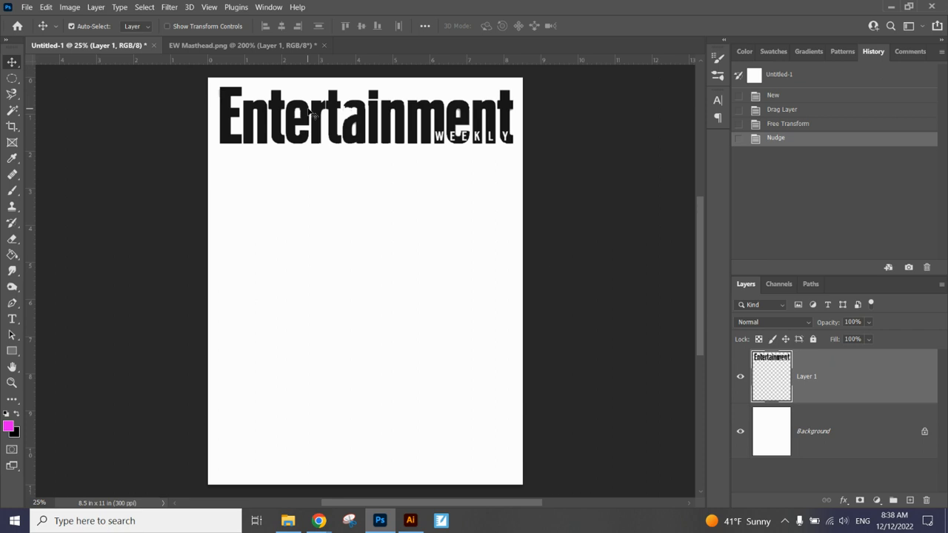
Step: Open the man-in-a-suit headshot from the Pictures folder as its own document and unlock its layer
click(26, 7)
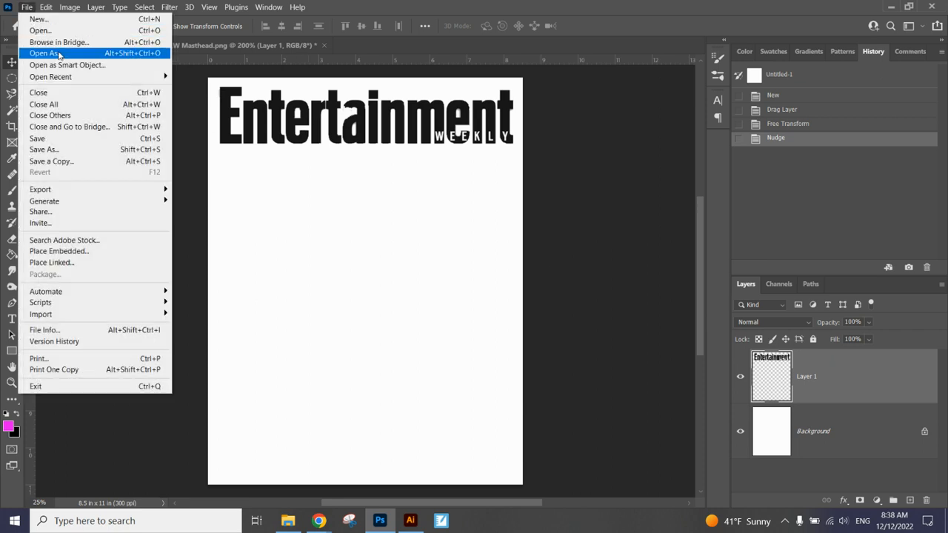
click(41, 31)
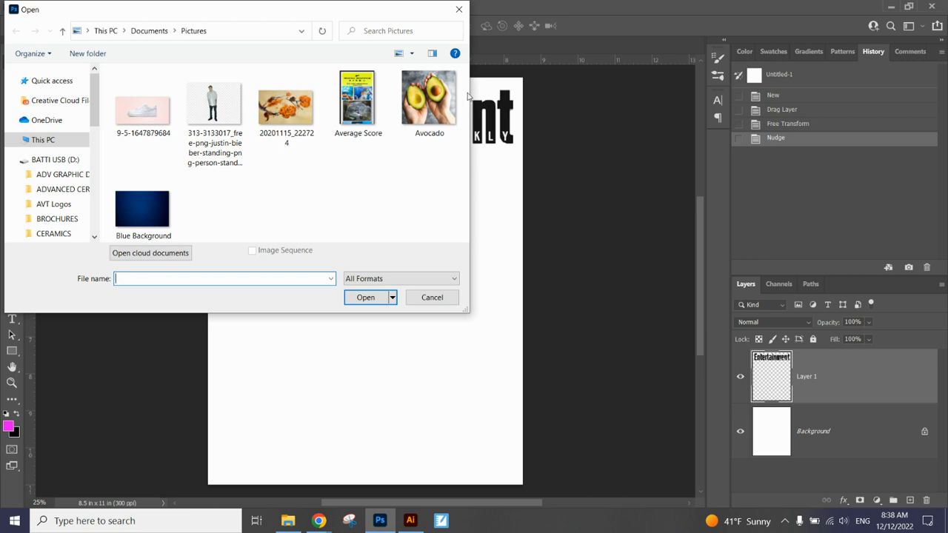
drag(465, 77, 463, 151)
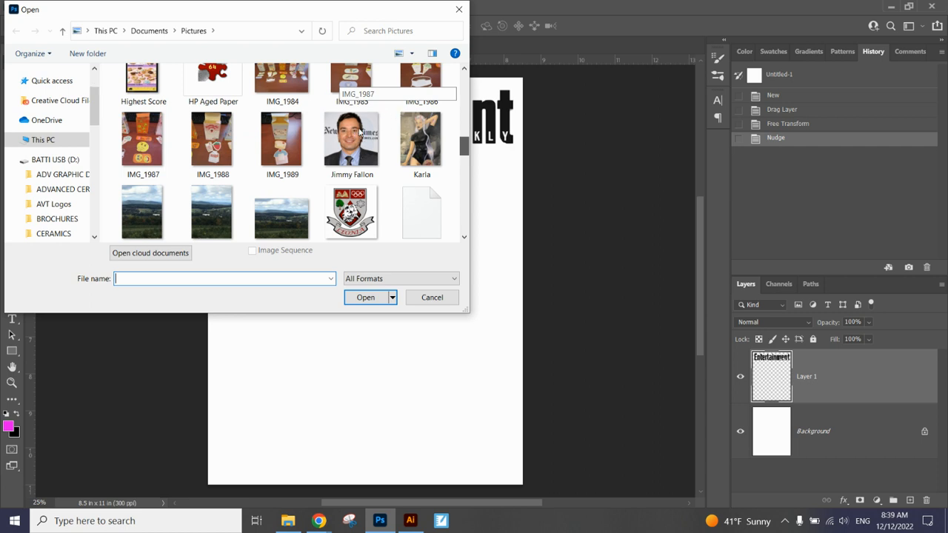
click(359, 131)
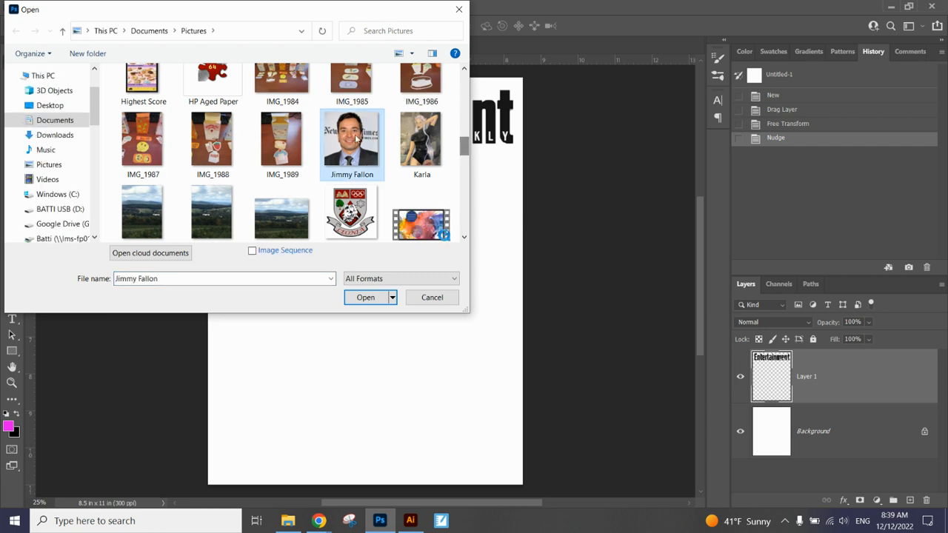
click(368, 298)
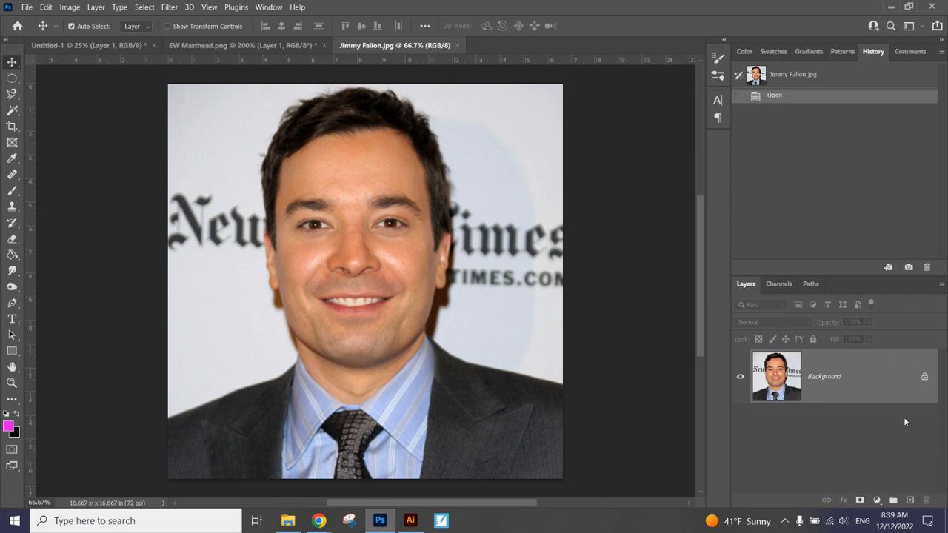
click(926, 379)
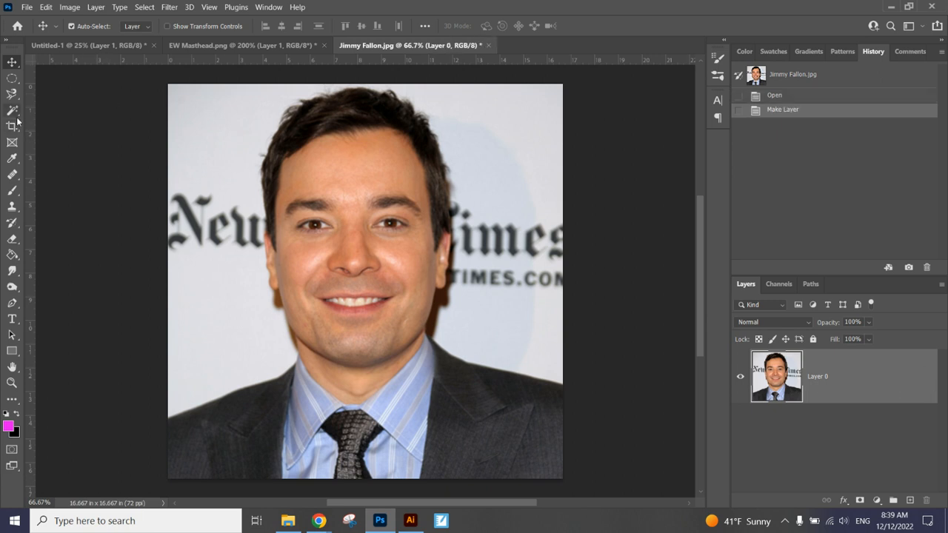
Step: Erase the light background down the photo's left edge with the Eraser
click(12, 238)
click(195, 140)
mouse_move(195, 140)
mouse_down()
mouse_move(170, 237)
mouse_move(185, 96)
mouse_move(200, 200)
mouse_move(192, 288)
mouse_up()
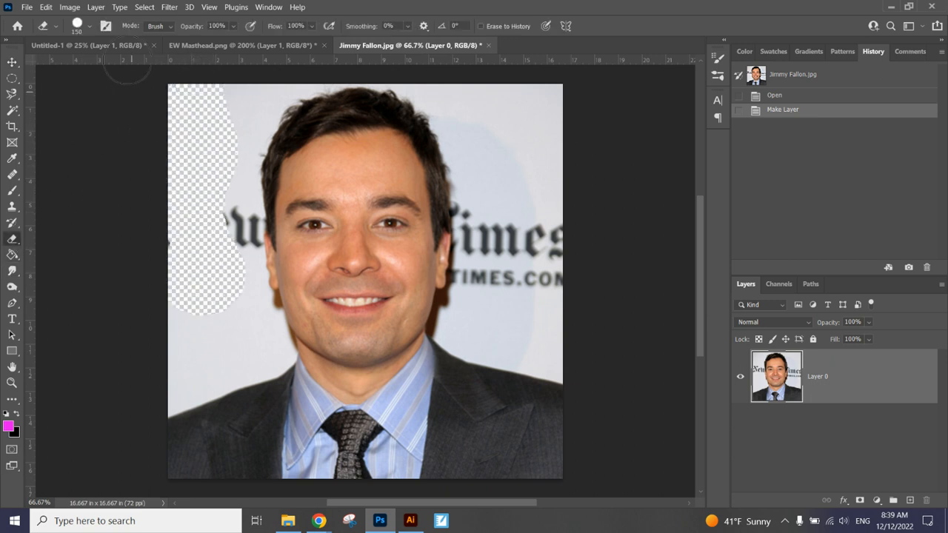
Step: Switch to a soft round eraser brush and clear background spots close to the hair edge
click(90, 30)
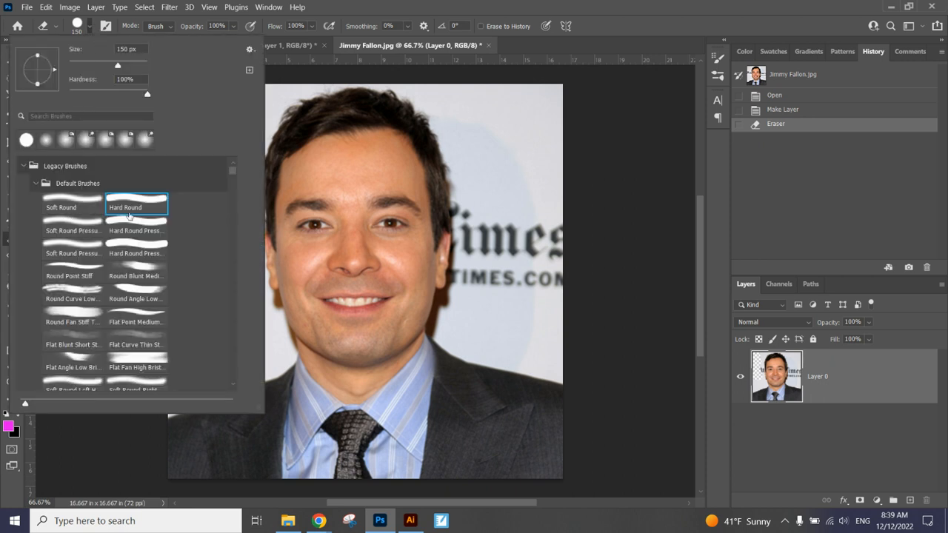
click(70, 204)
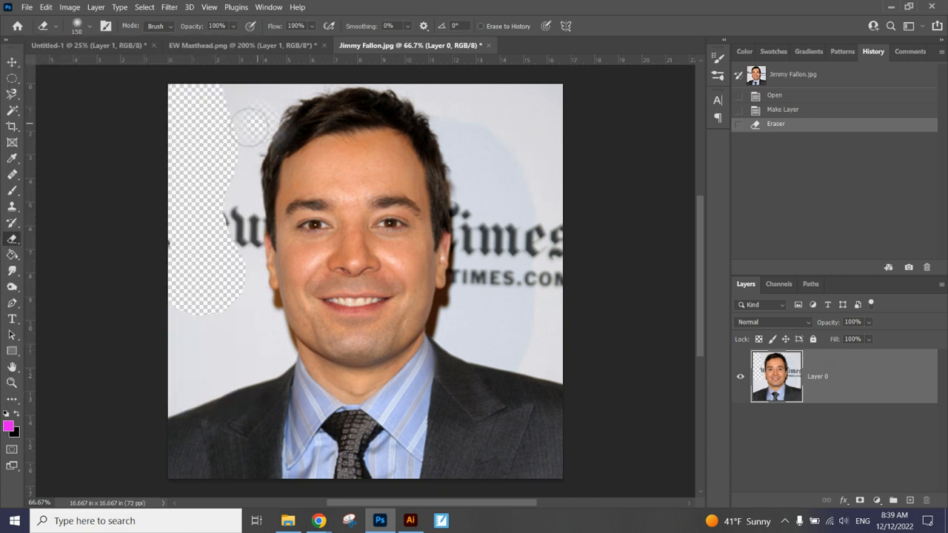
drag(255, 122, 248, 126)
key(ctrl+z)
key(ctrl+z)
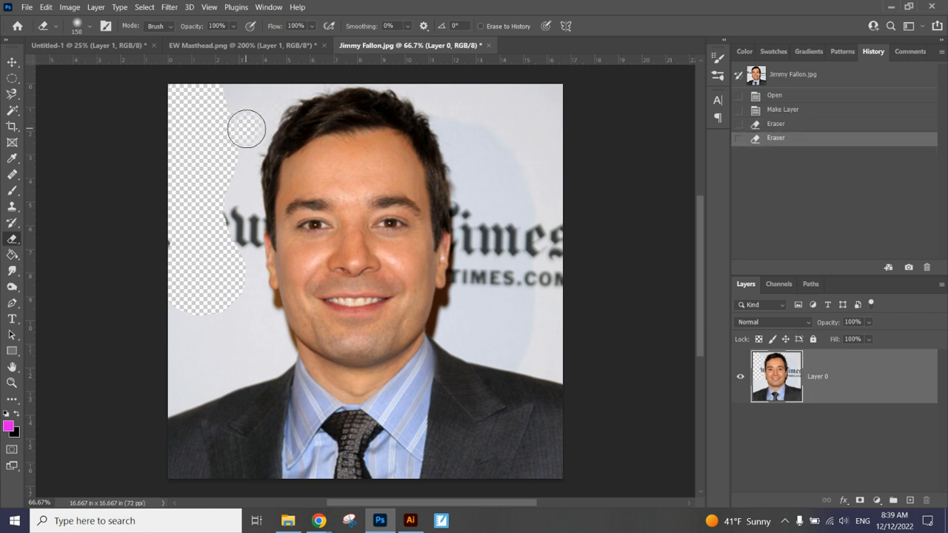
click(246, 137)
click(237, 159)
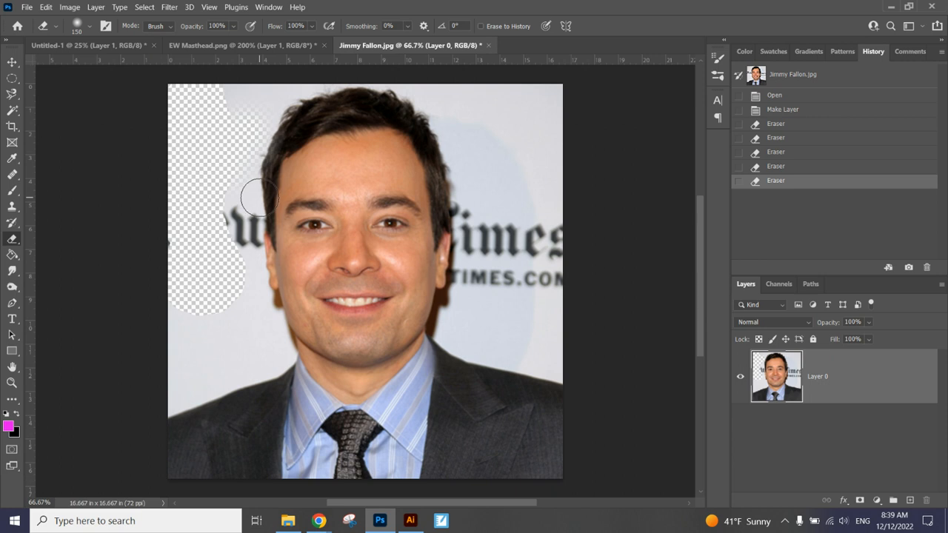
click(12, 111)
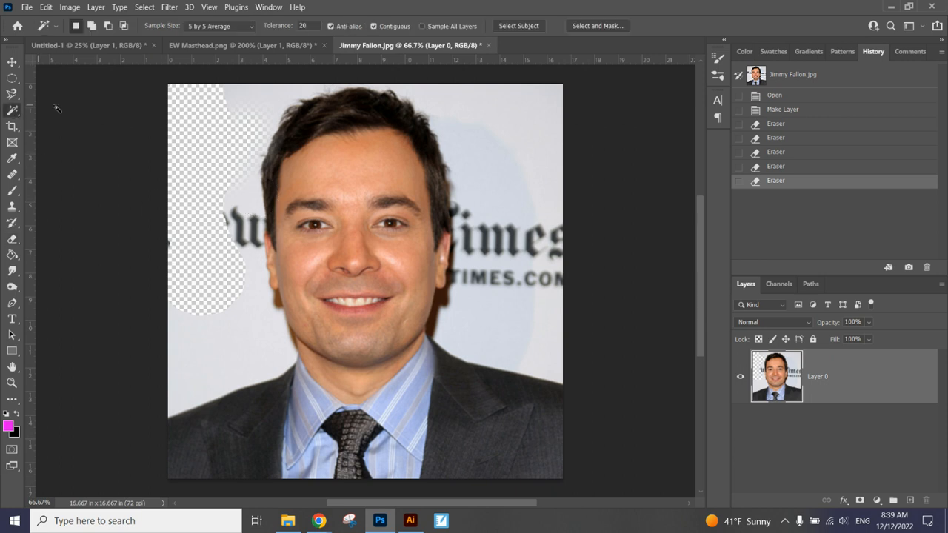
Step: Magic-wand the white background around the head and delete it to transparency
click(519, 152)
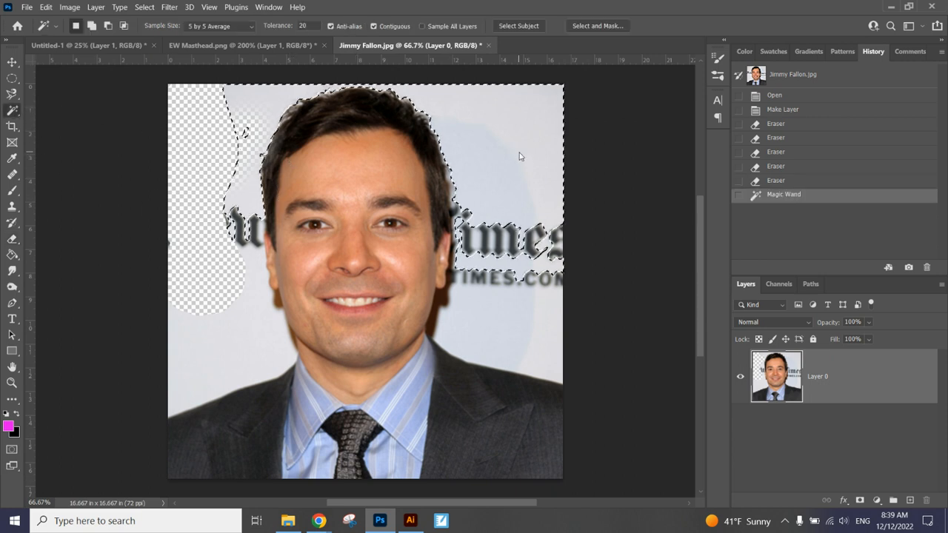
key(Delete)
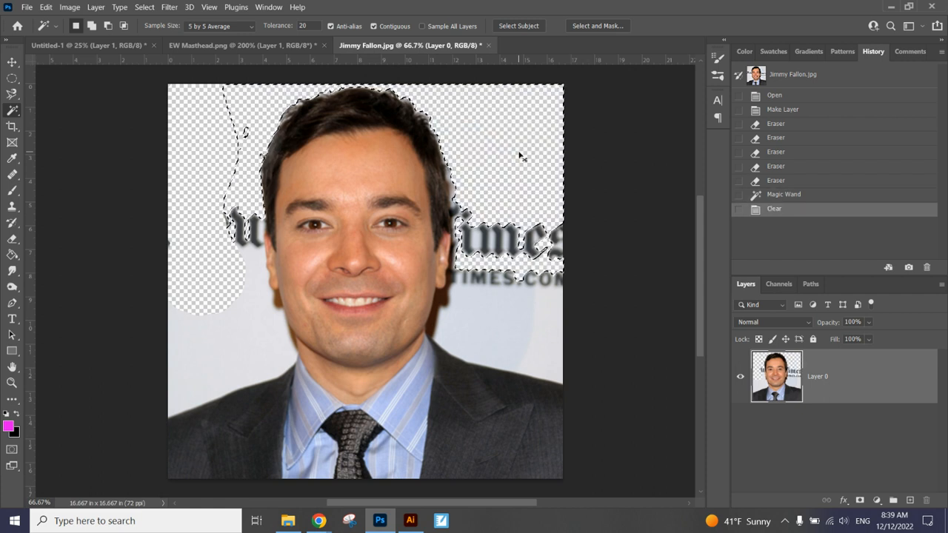
key(ctrl+d)
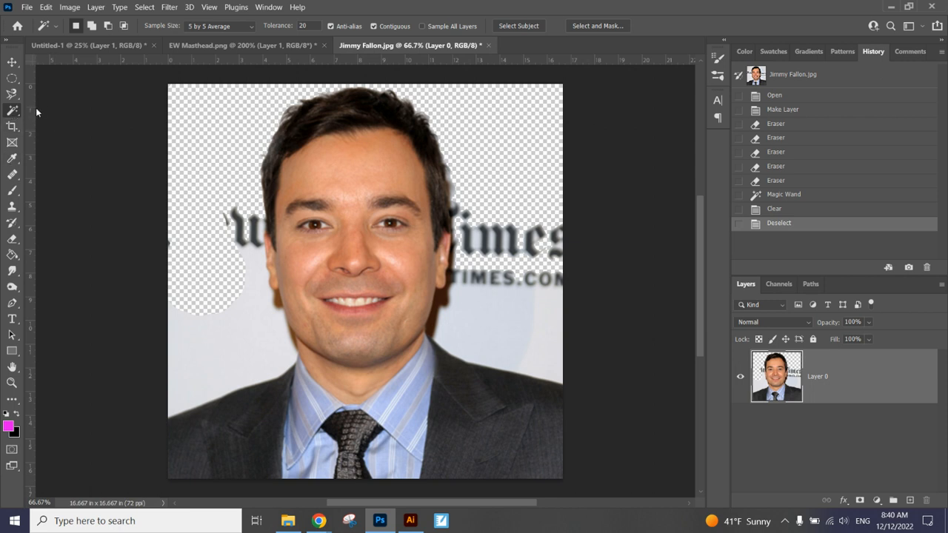
Step: Try a layer mask from the light area left of the face, undo it and deselect
click(226, 324)
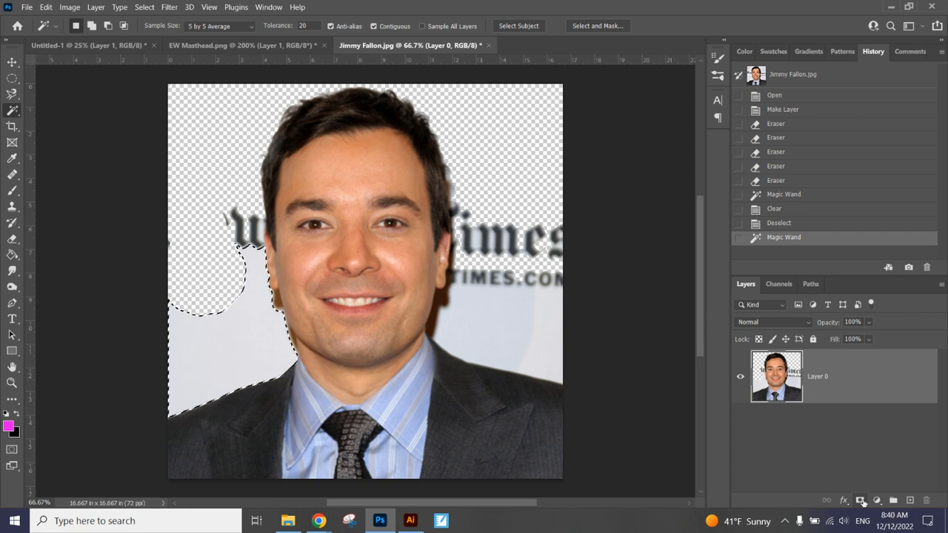
click(861, 502)
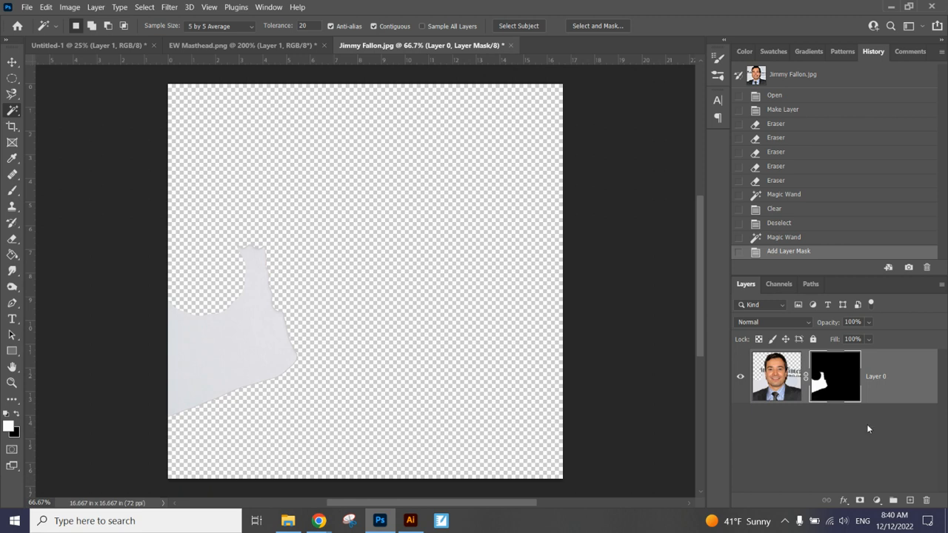
key(ctrl+z)
key(ctrl+d)
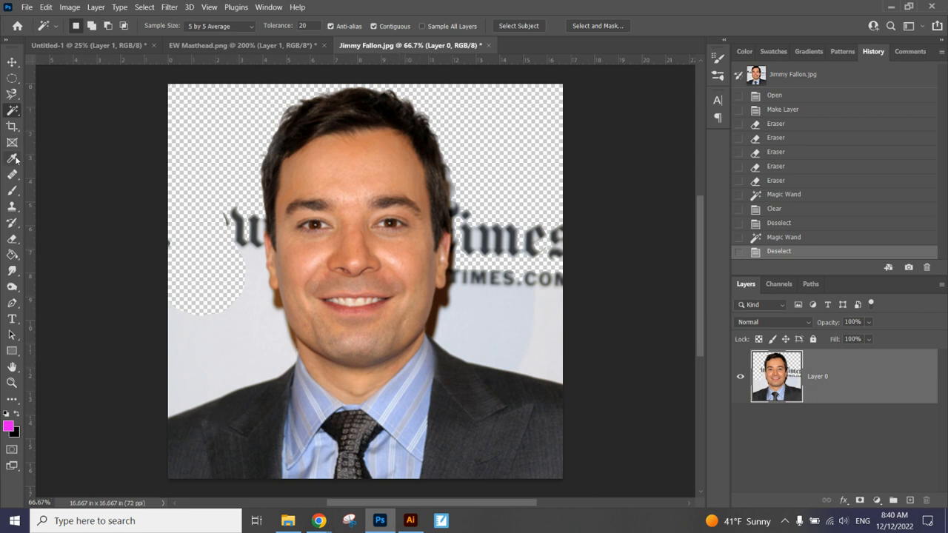
right_click(12, 111)
Step: Quick-select the face, hair, suit and left shoulder, then add a layer mask hiding the backdrop
click(74, 122)
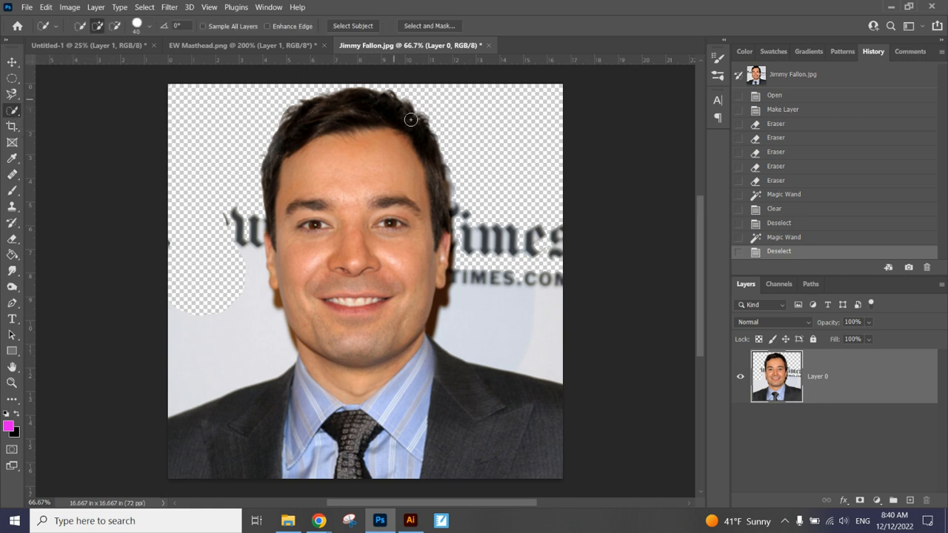
drag(361, 147, 359, 321)
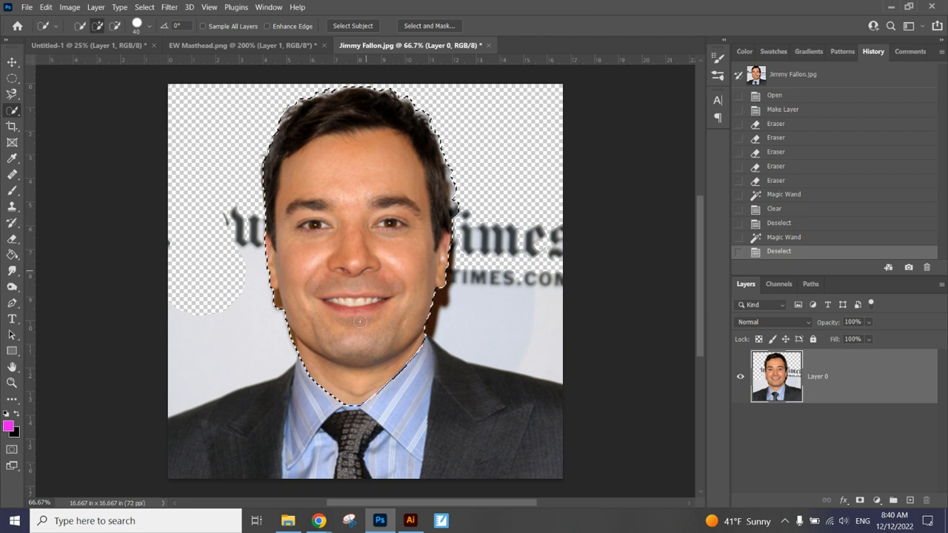
drag(360, 363, 321, 461)
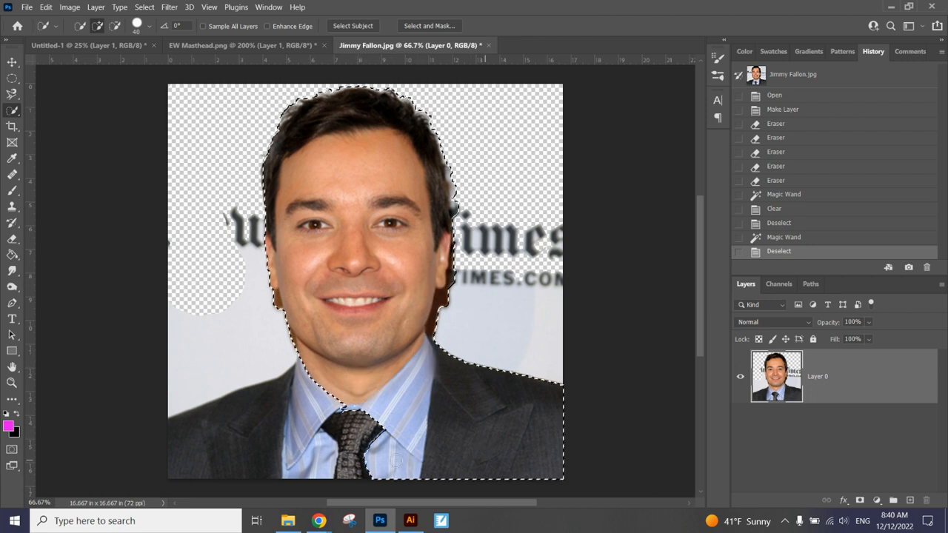
click(241, 455)
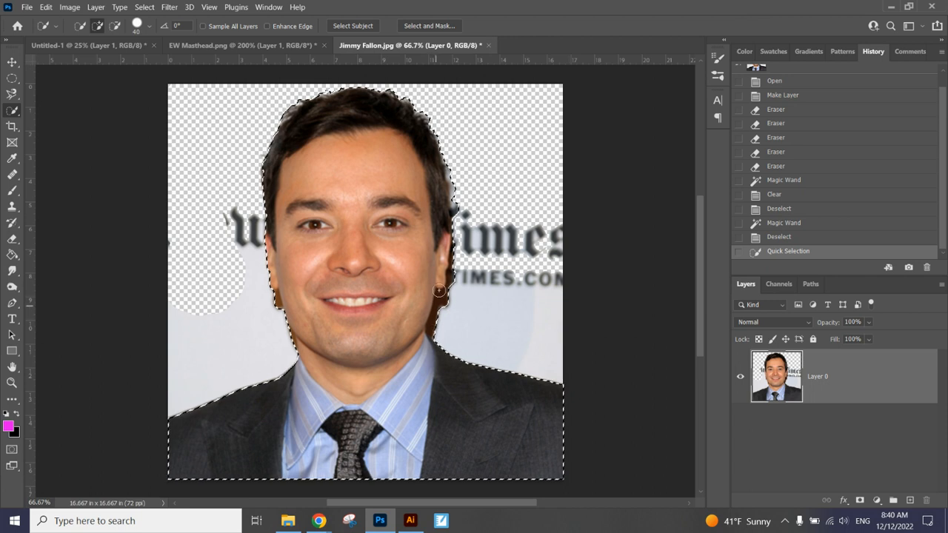
click(876, 500)
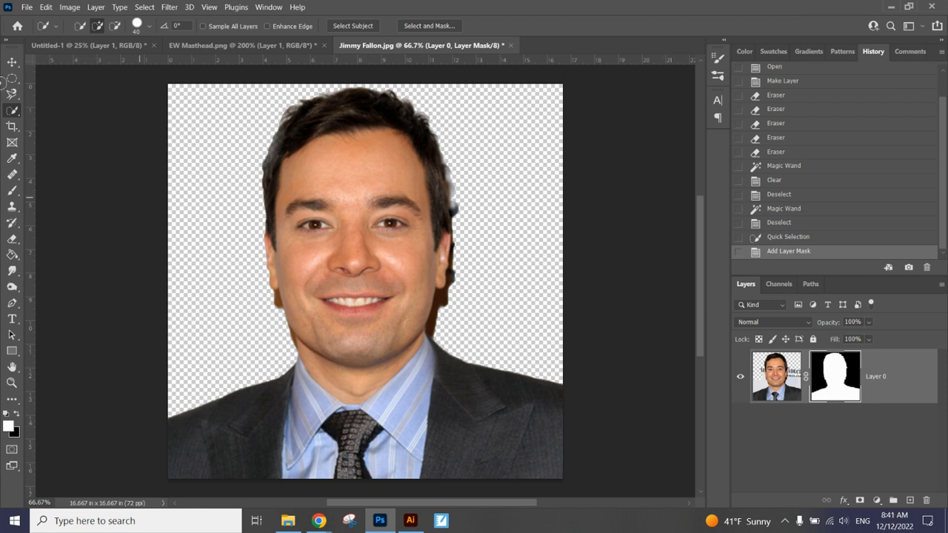
Step: Paint black on the mask along the right neck and hair edges to hide leftover backdrop
click(11, 194)
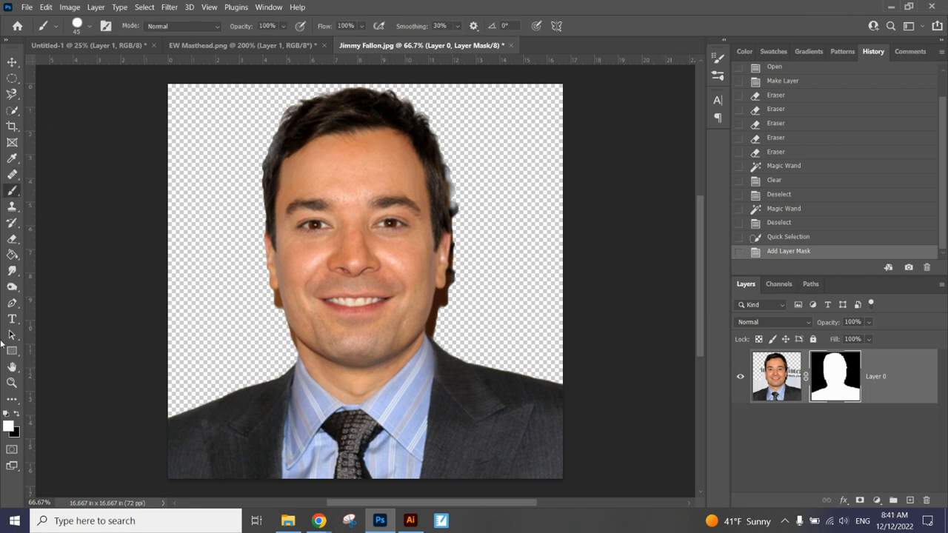
key(x)
click(432, 328)
mouse_move(432, 326)
mouse_down()
mouse_move(468, 218)
mouse_move(455, 161)
mouse_move(459, 193)
mouse_up()
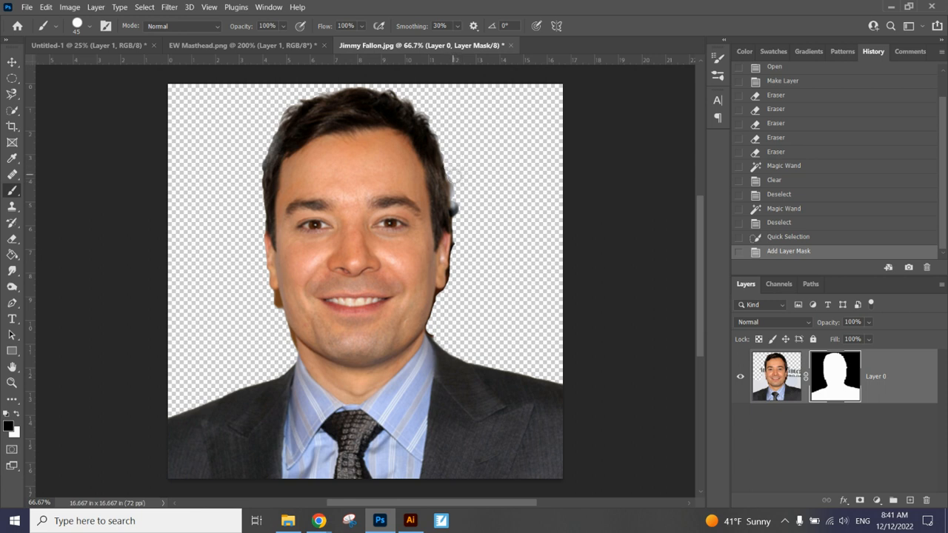
drag(457, 193, 462, 198)
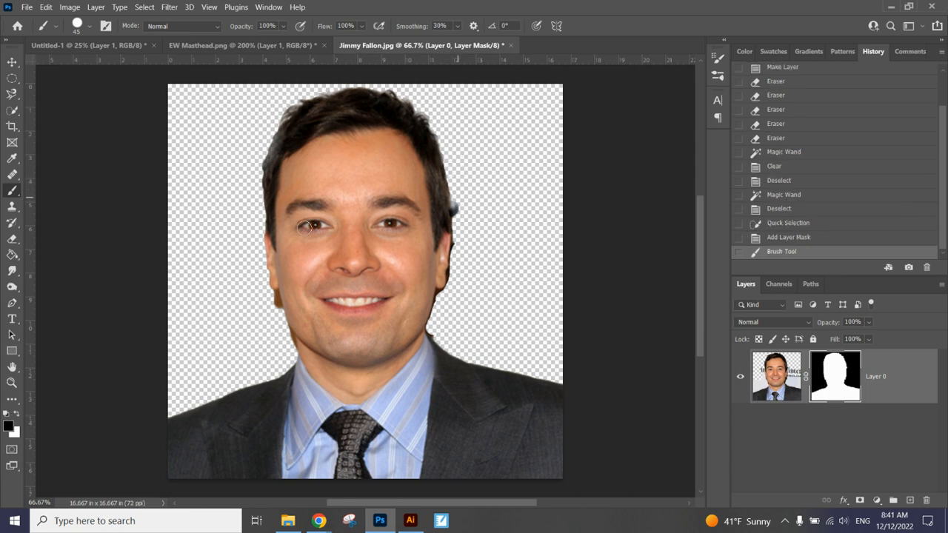
click(272, 304)
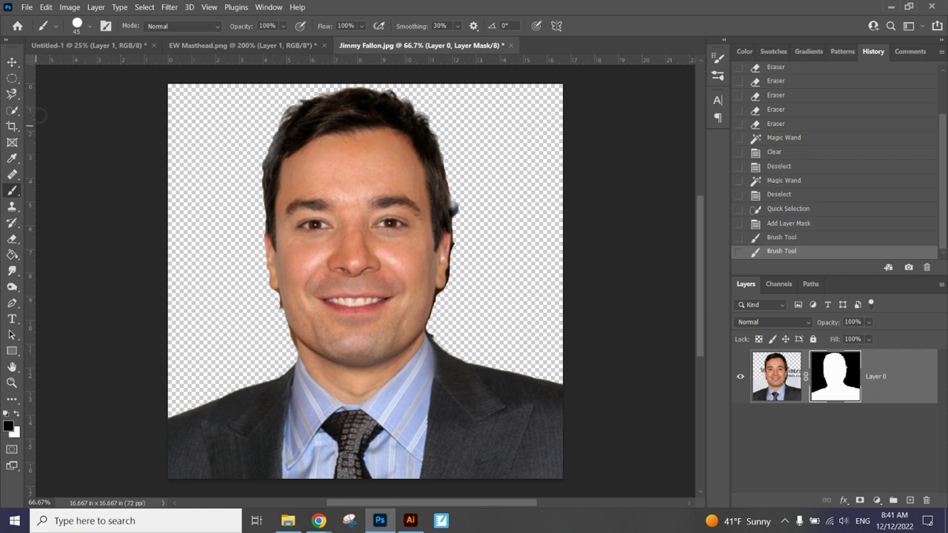
click(12, 62)
Step: Drag the masked headshot onto the cover and start a transform, pushing it to the bottom-left corner
drag(368, 276, 101, 50)
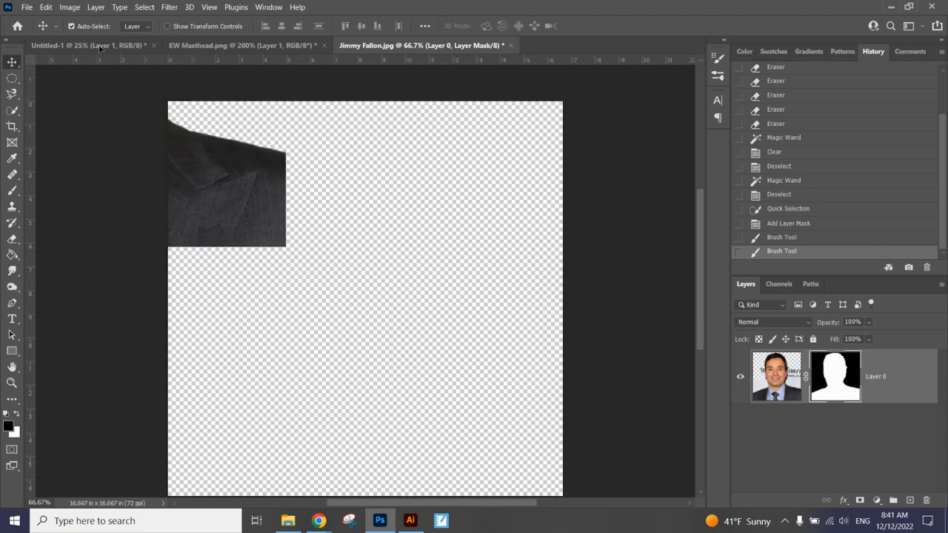
drag(100, 50, 363, 340)
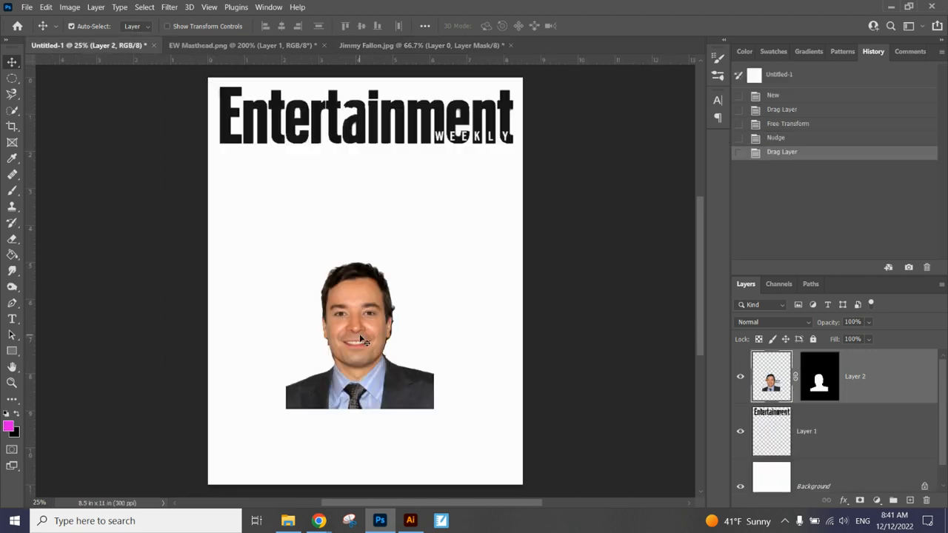
key(ctrl+t)
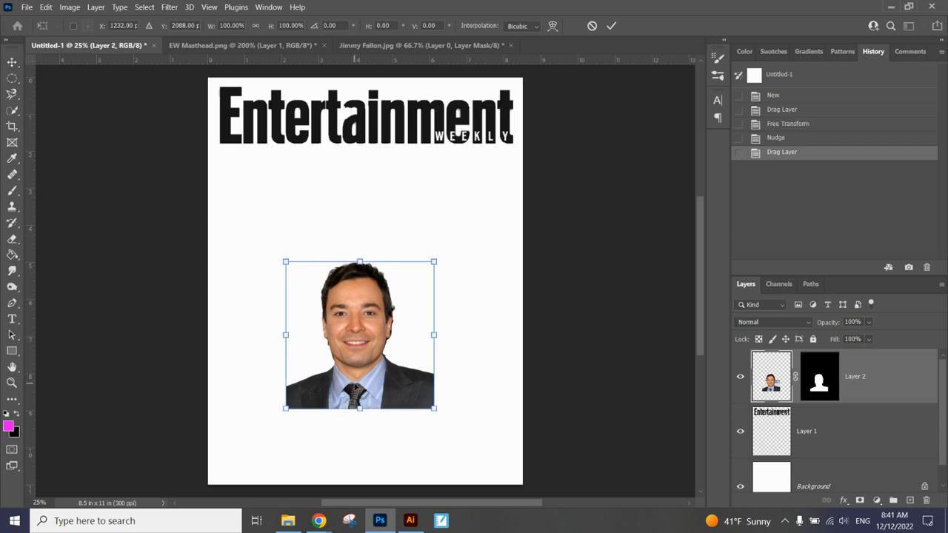
drag(360, 335, 281, 390)
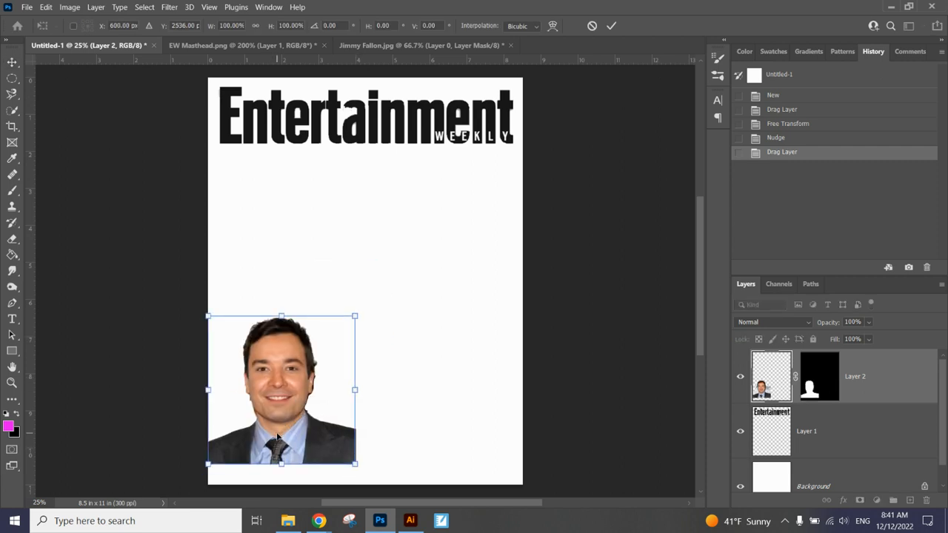
drag(289, 435, 282, 455)
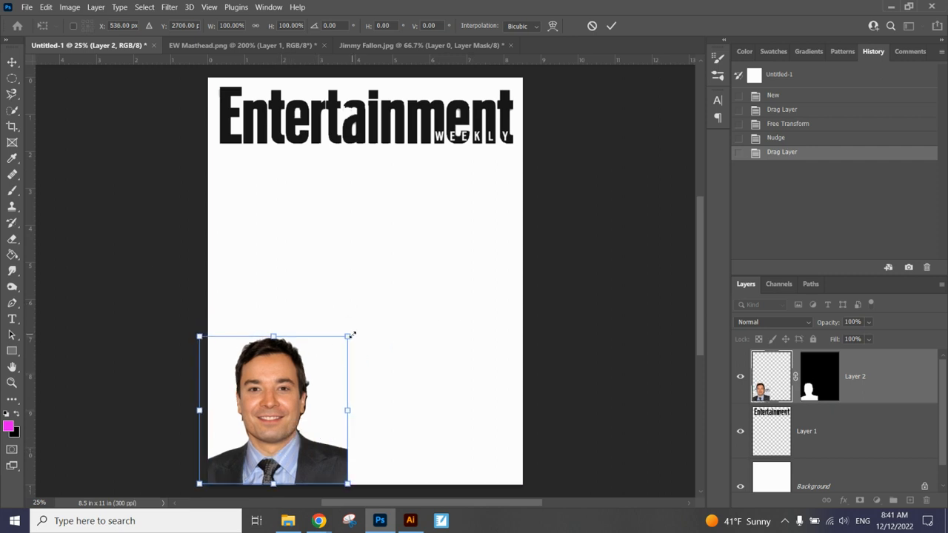
Step: Enlarge the headshot about threefold and centre it under the masthead, filling the lower page
drag(350, 337, 593, 37)
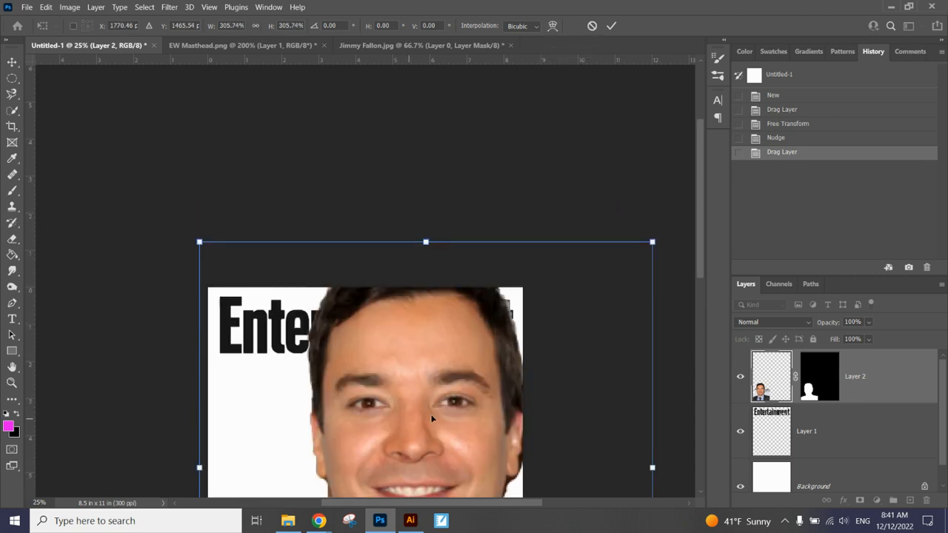
scroll(461, 411, down, 3)
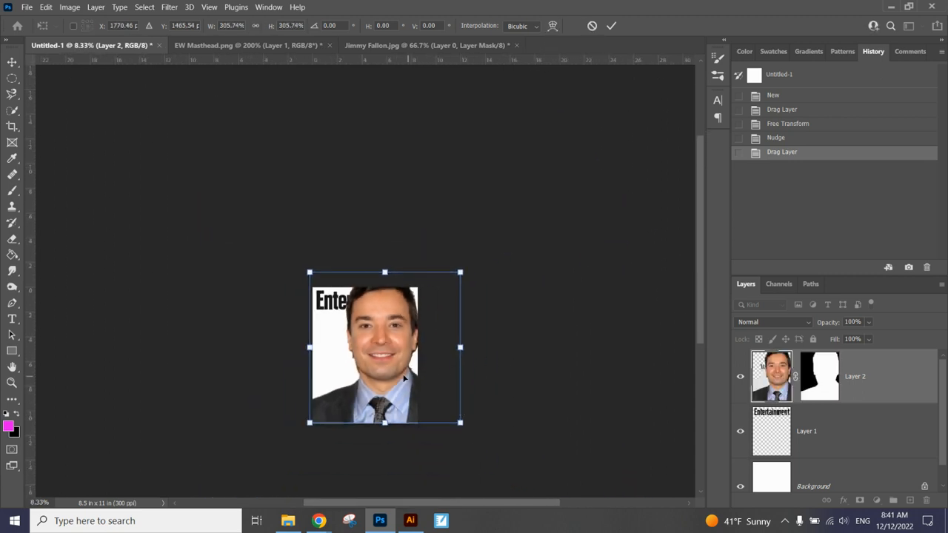
drag(404, 377, 386, 405)
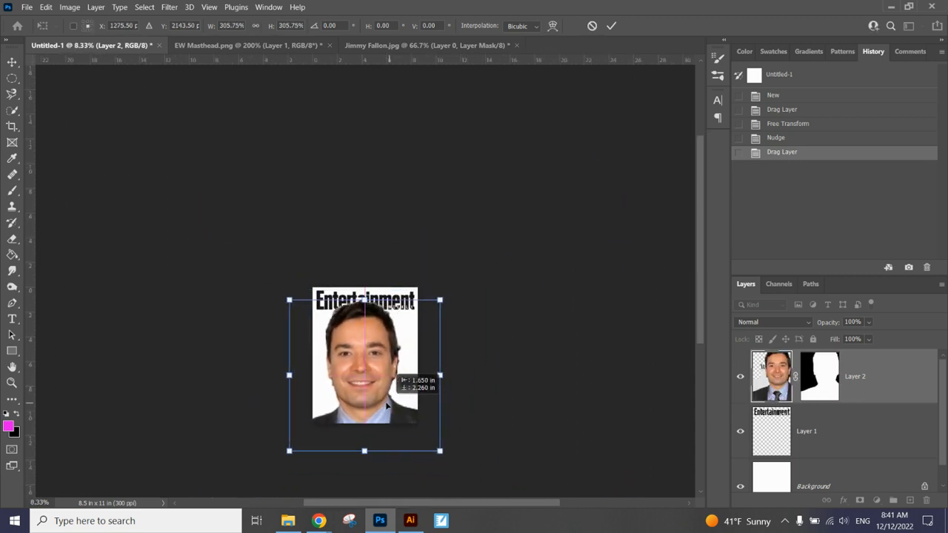
drag(442, 300, 436, 314)
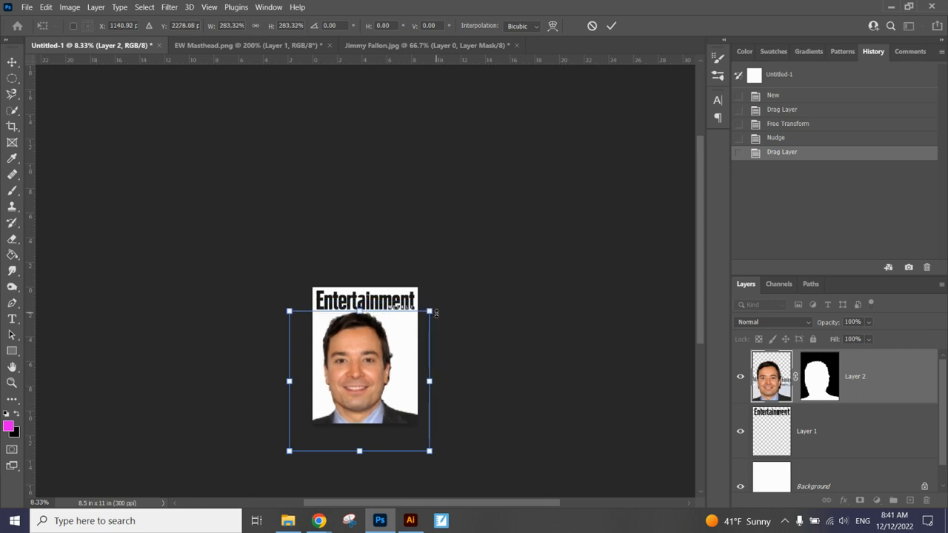
drag(388, 359, 393, 348)
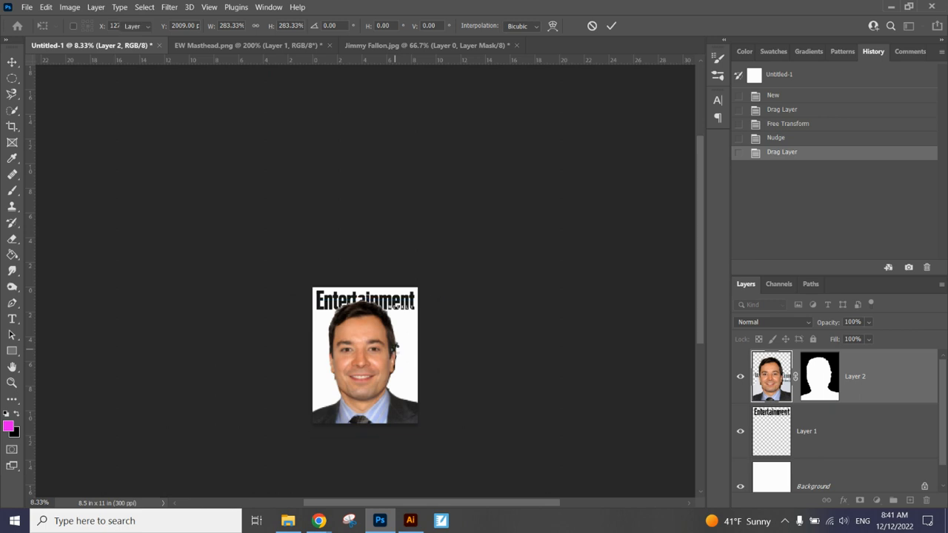
key(Return)
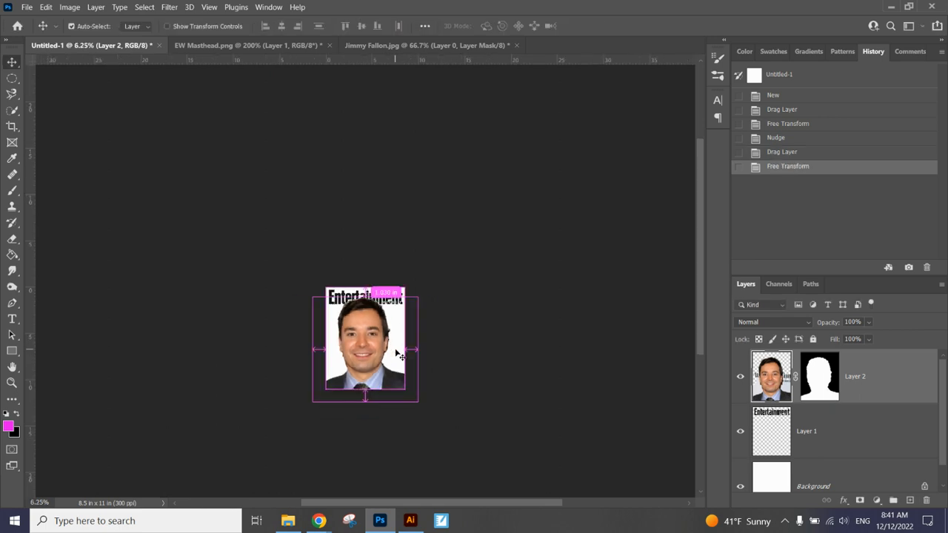
scroll(400, 357, up, 1)
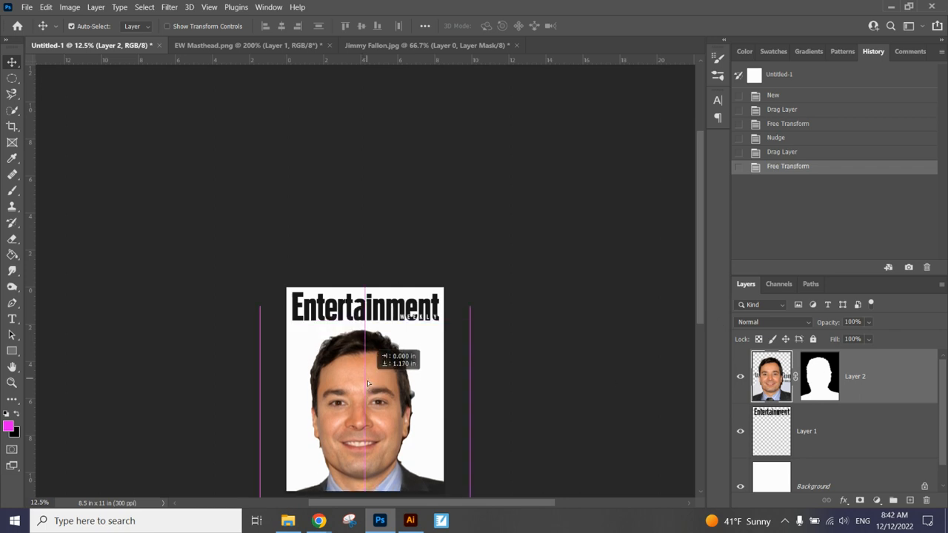
Step: Lower the headshot flush with the cover's bottom edge, then bring the Chrome browser forward
drag(370, 327, 374, 368)
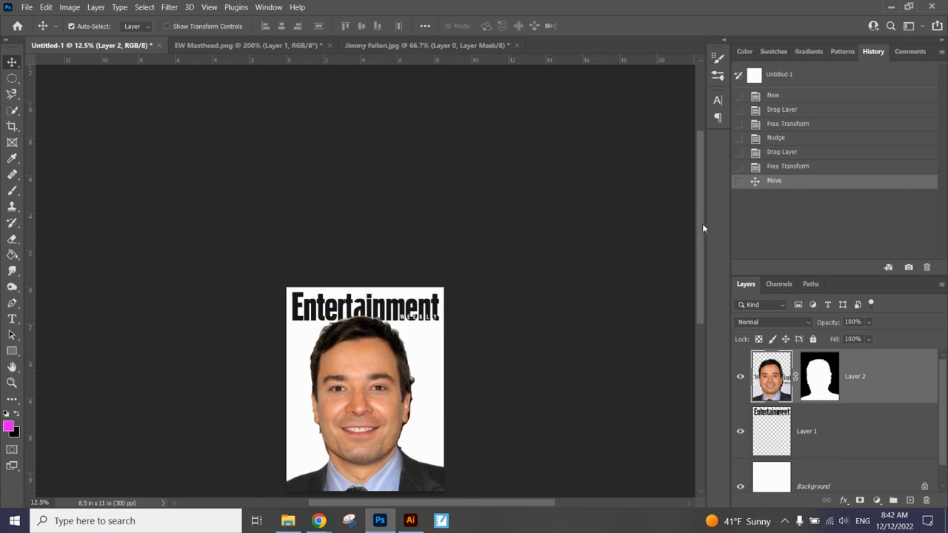
drag(702, 226, 696, 302)
scroll(695, 300, up, 1)
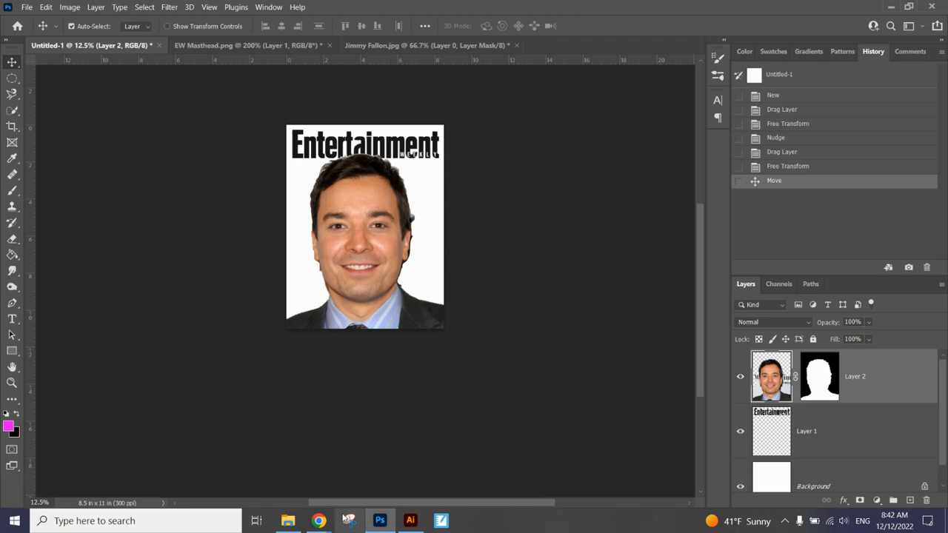
click(284, 466)
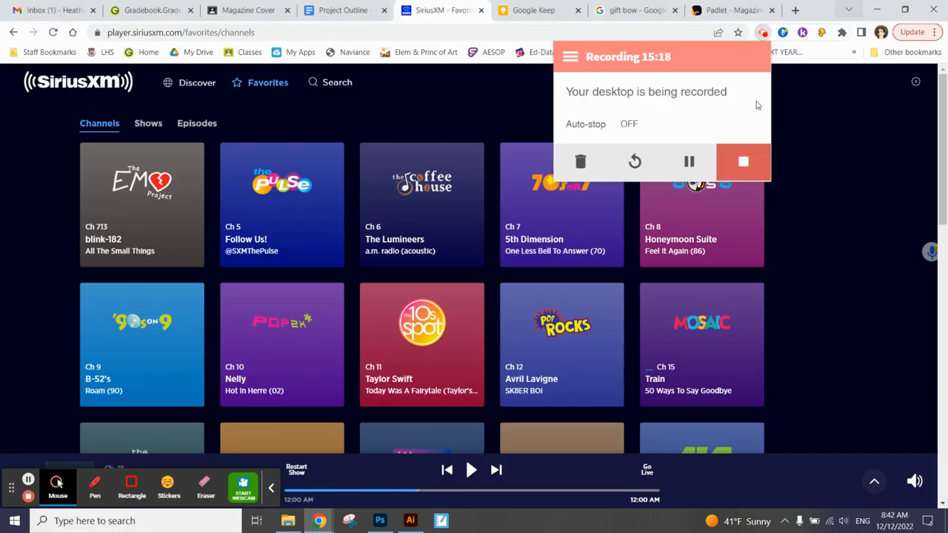